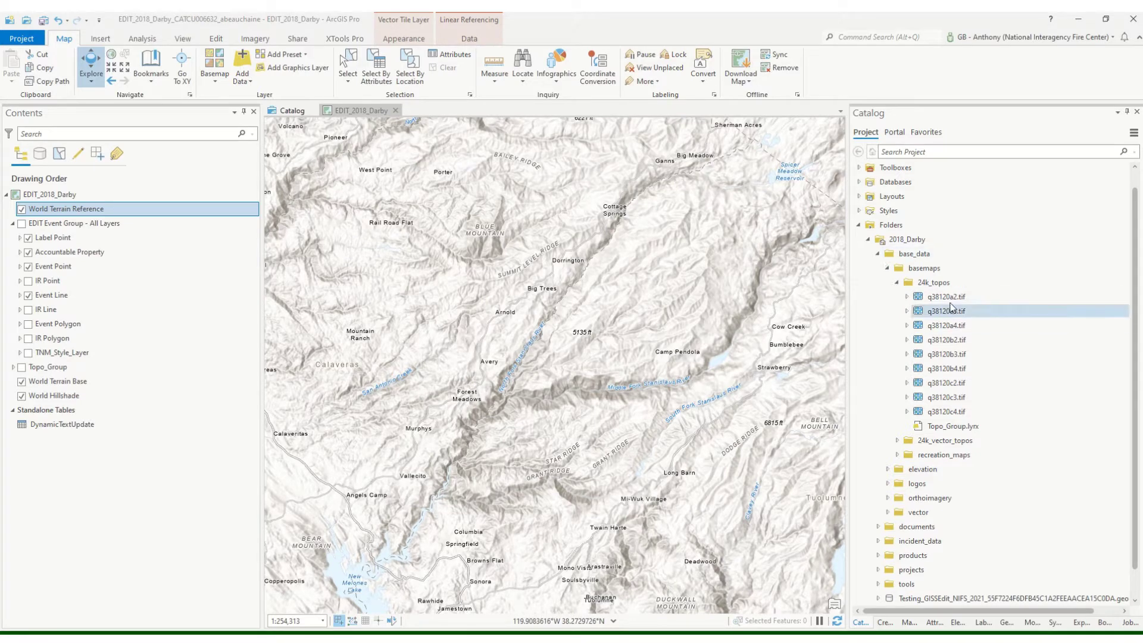
Add the nine topo rasters q38120a2.tif through q38120c4.tif from Catalog to the map
mouse_move(955, 302)
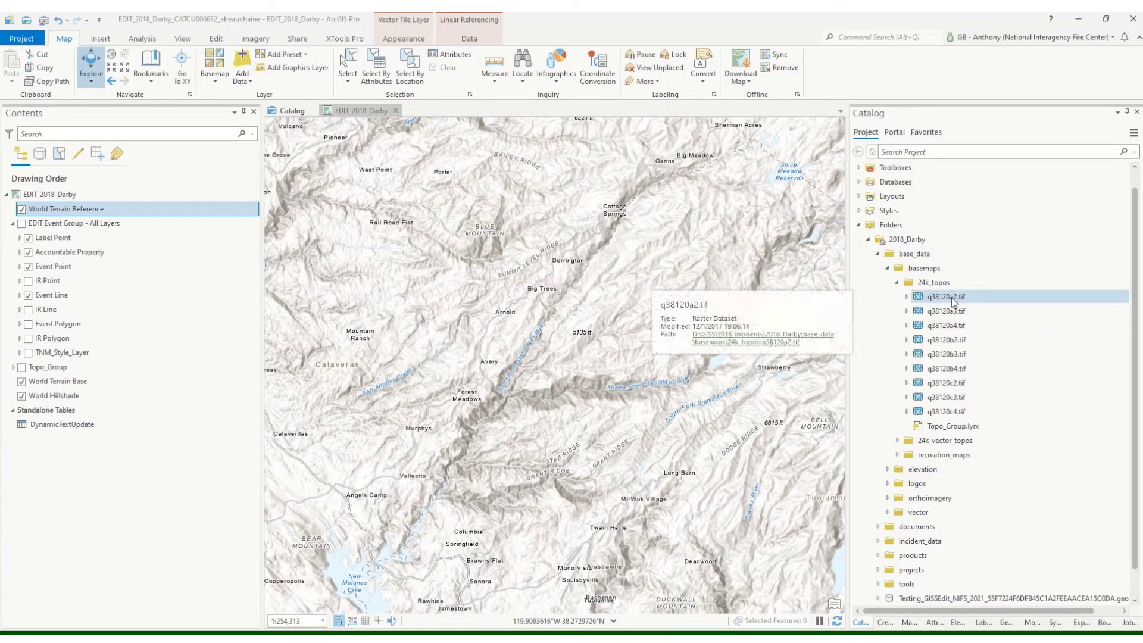
click(985, 298)
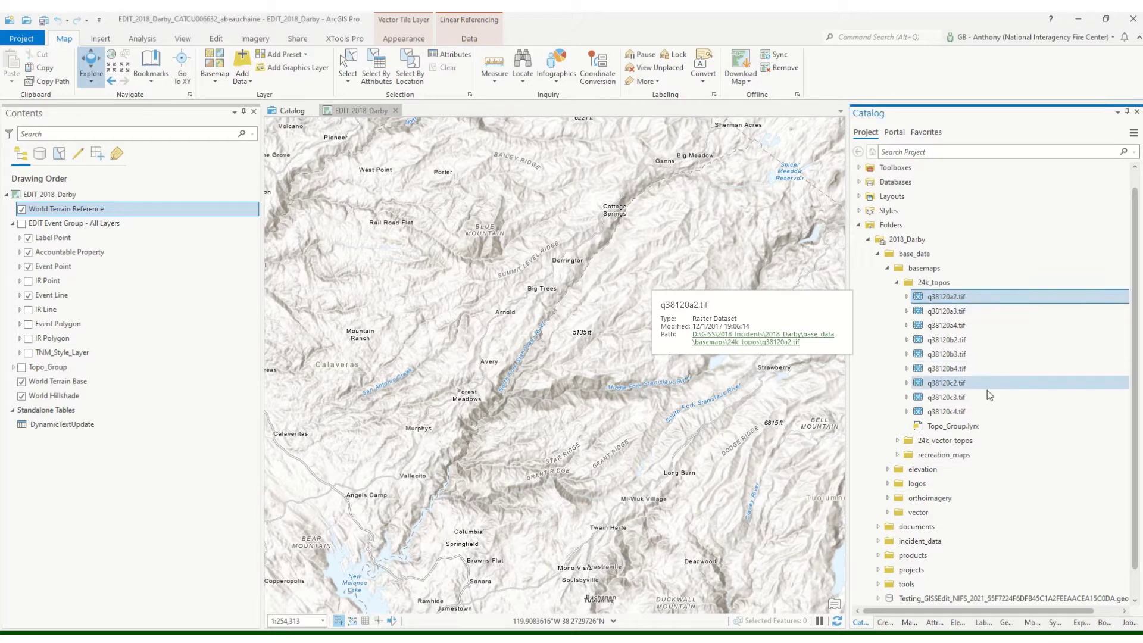
shift+click(1002, 413)
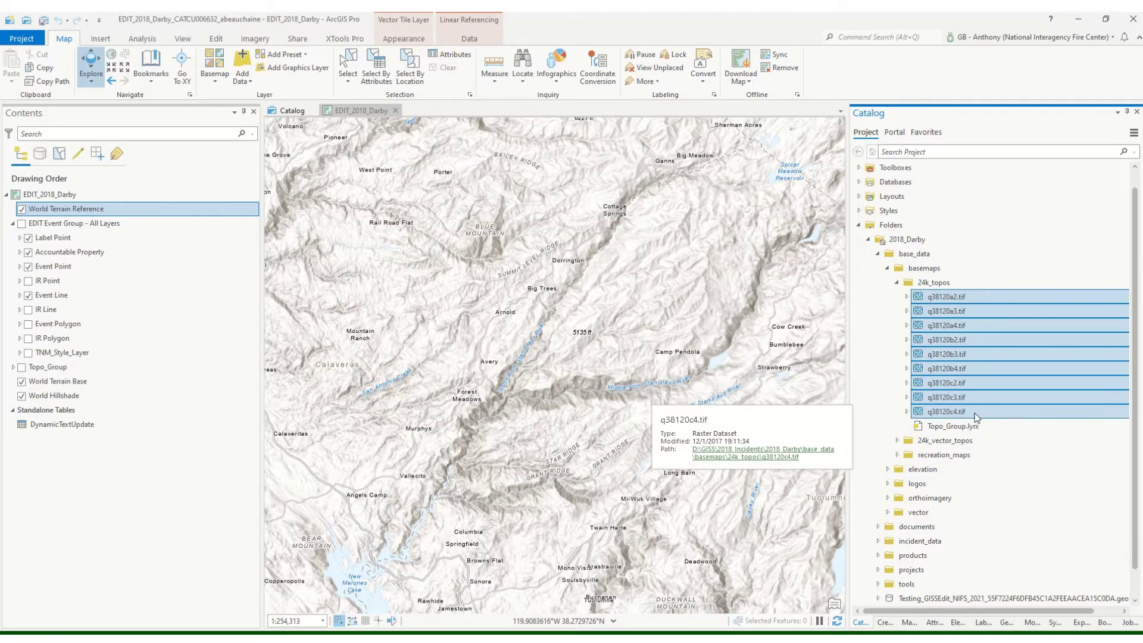
drag(977, 418, 745, 410)
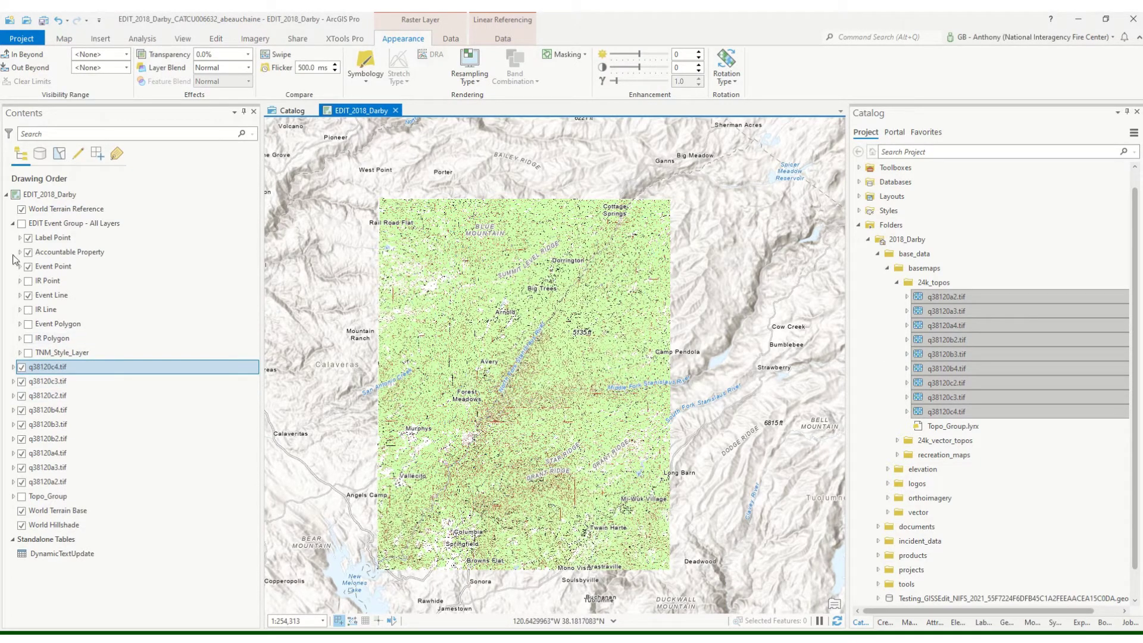
Collapse EDIT Event Group and show q38120c4.tif's Colormap symbology, selecting the value 0 entry
click(13, 225)
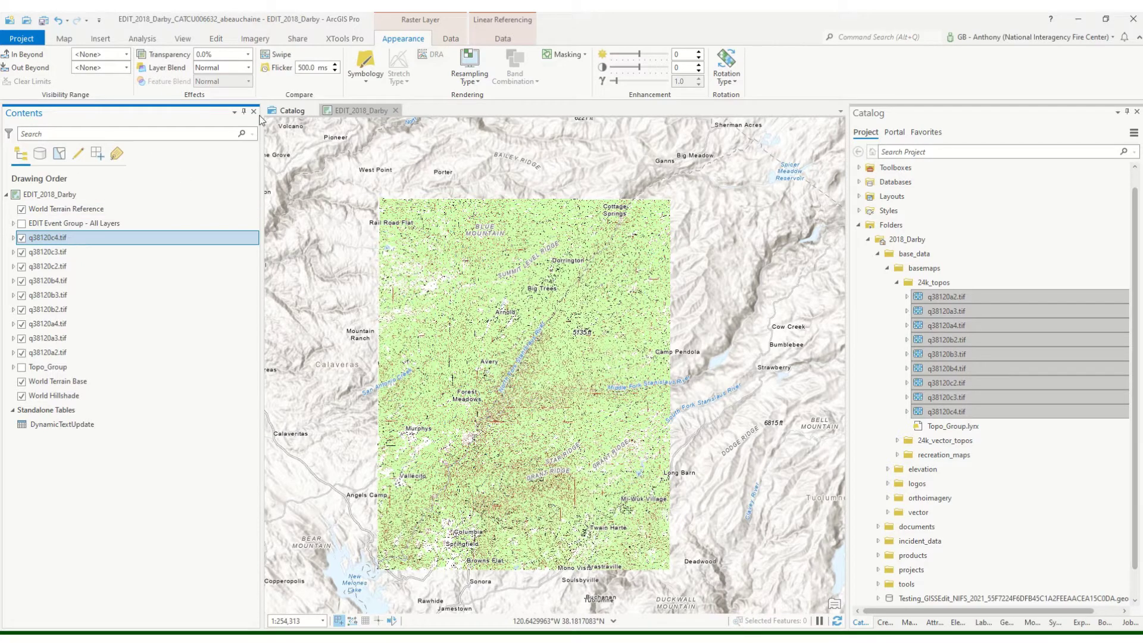
click(366, 61)
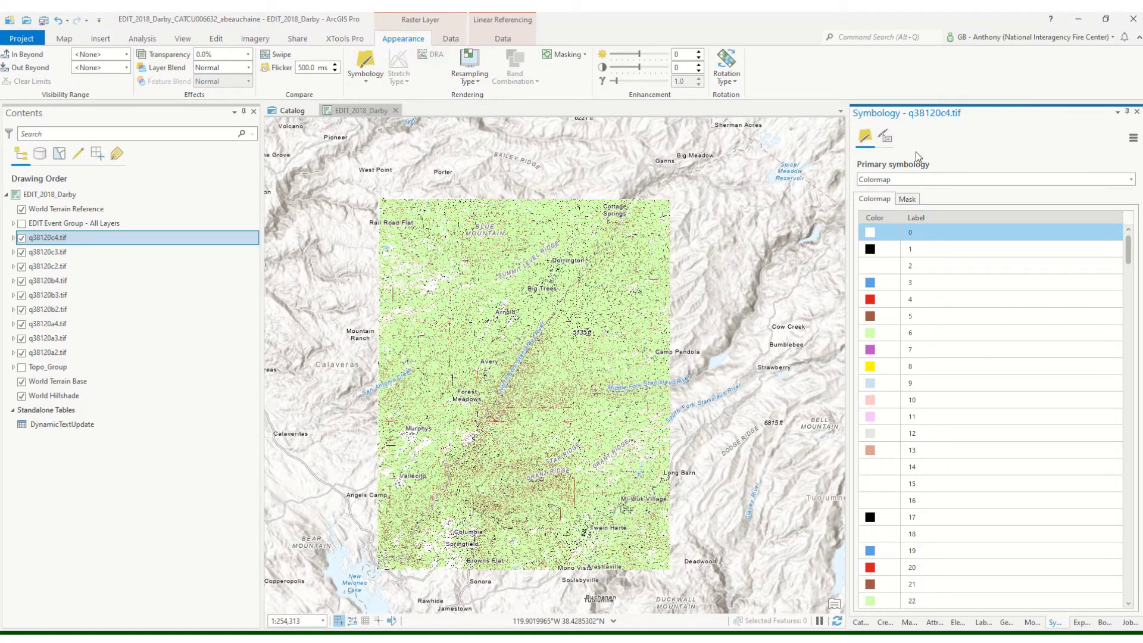
click(870, 236)
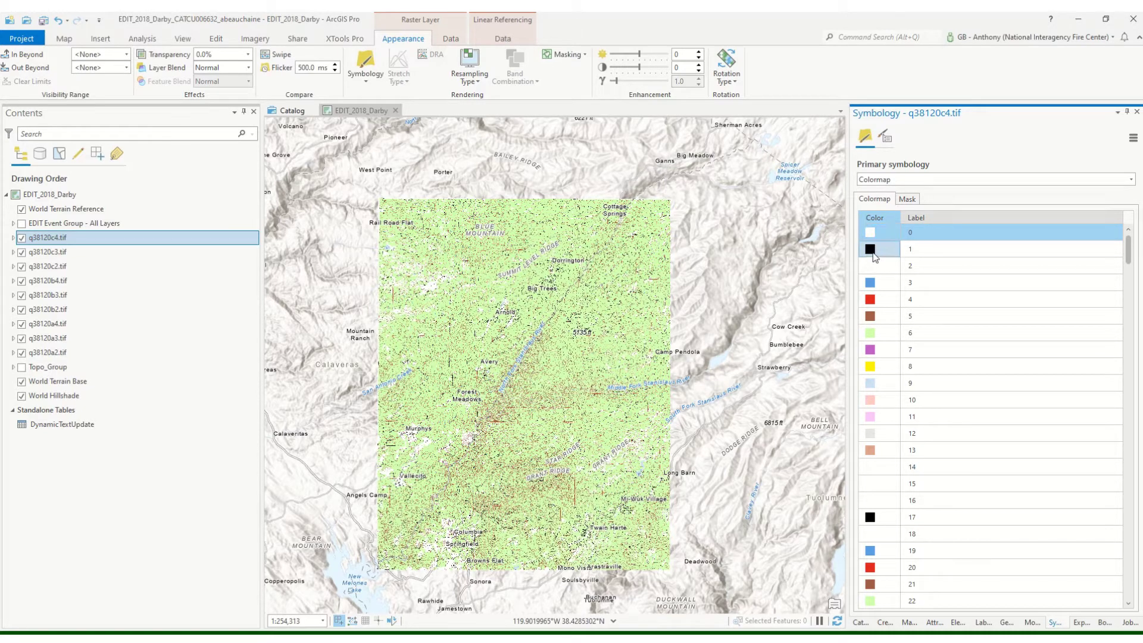
Change q38120c4.tif's primary symbology from Colormap to Unique Values and expand its legend
click(917, 184)
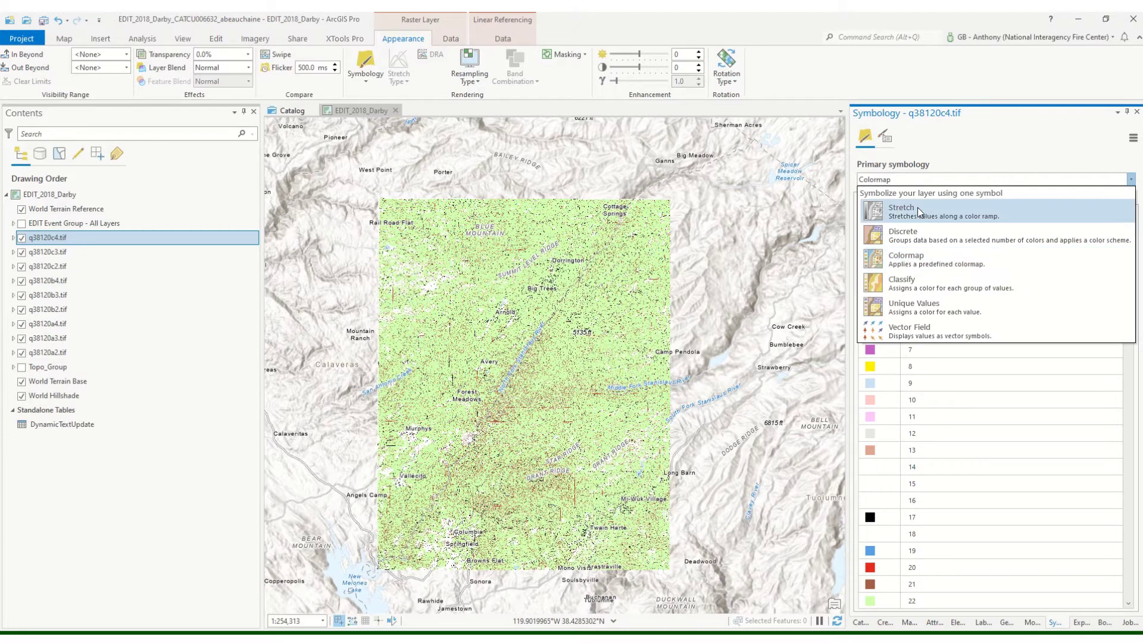
click(913, 309)
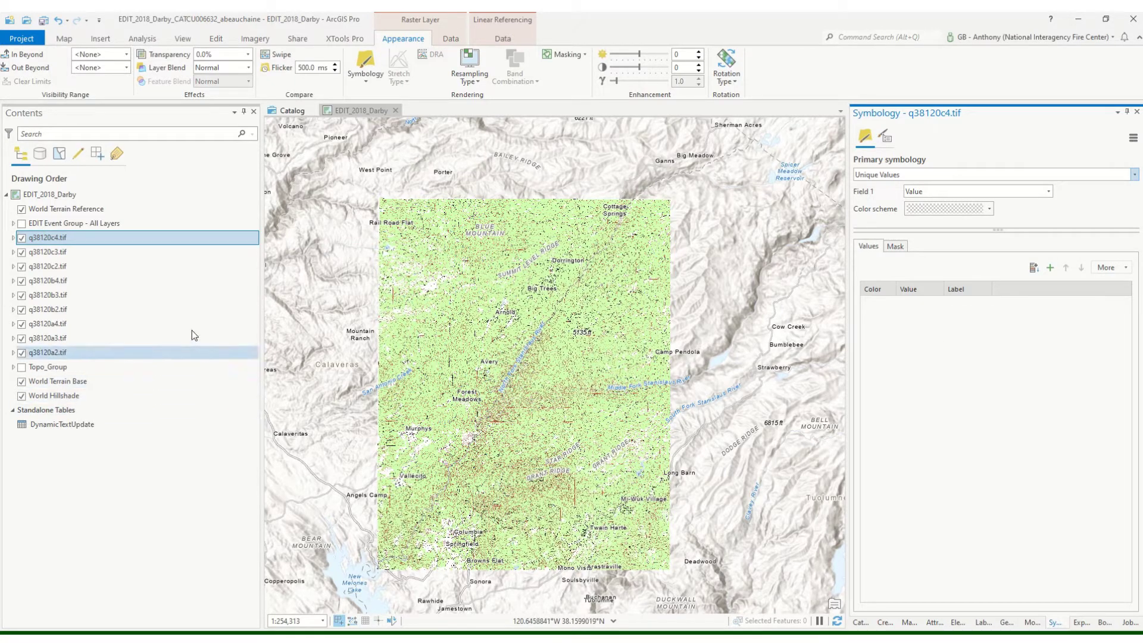
click(13, 239)
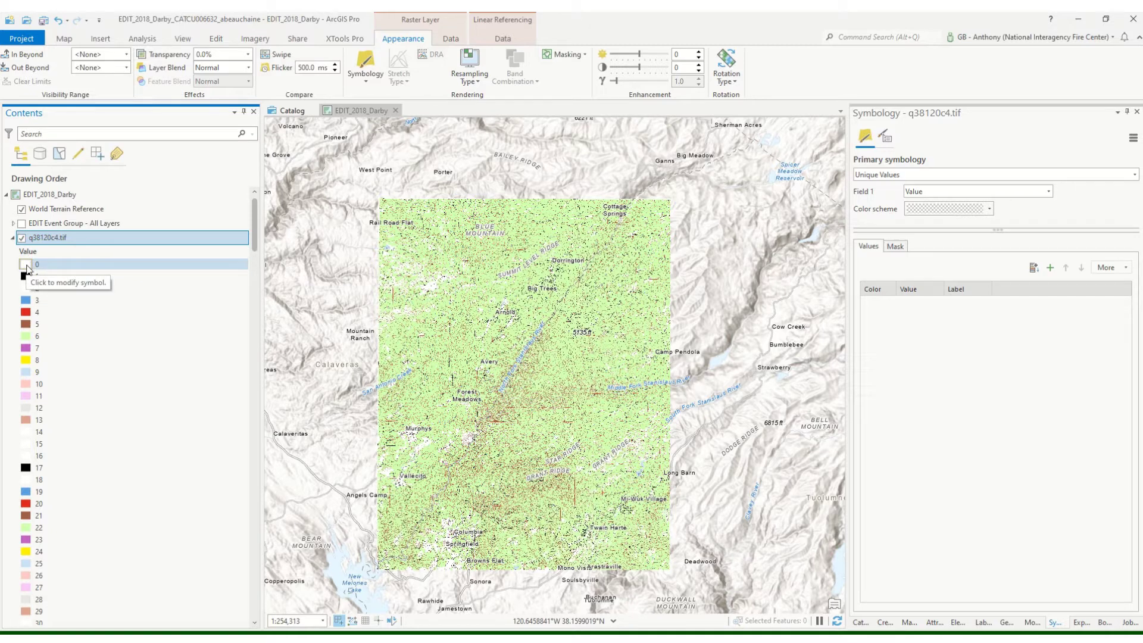
click(27, 268)
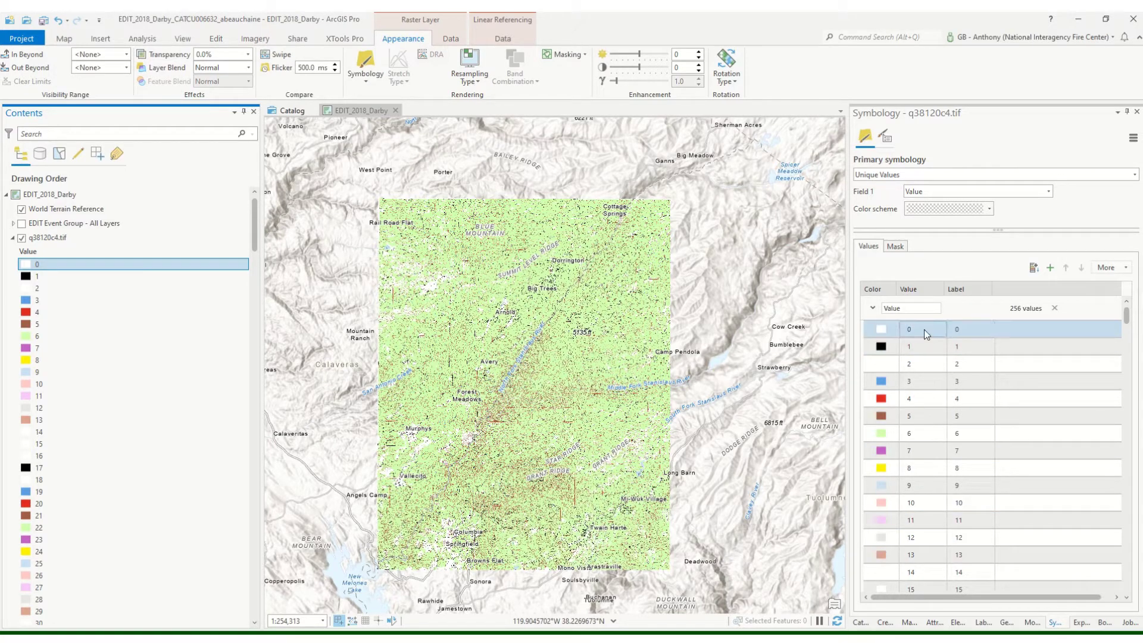
Set values 0, 2 and 6 of q38120c4.tif to No color
click(13, 239)
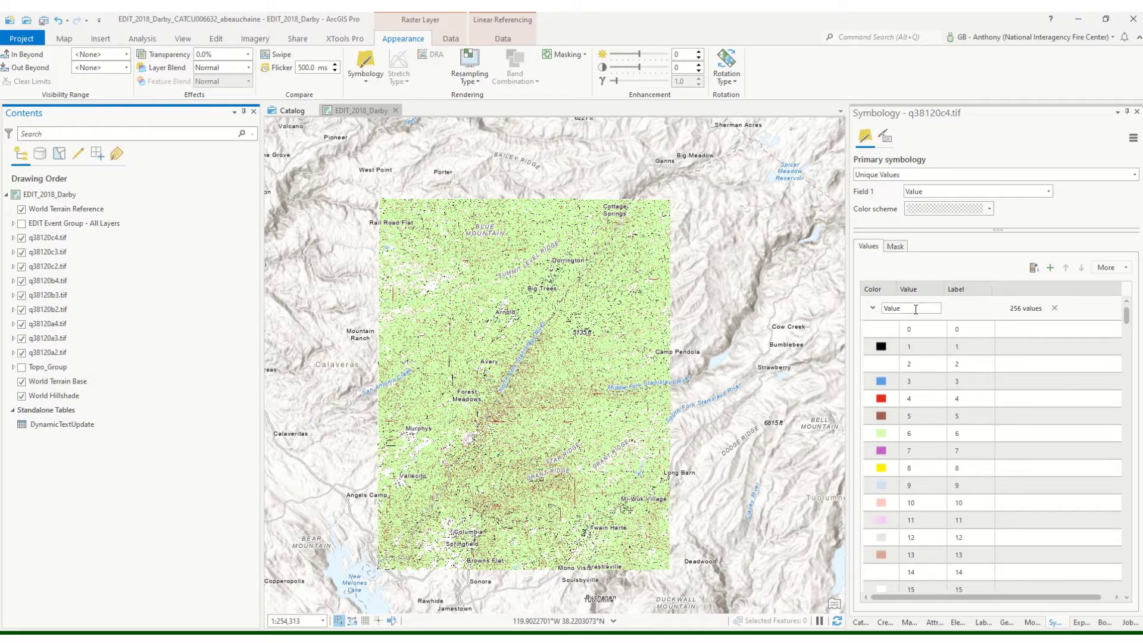
click(883, 330)
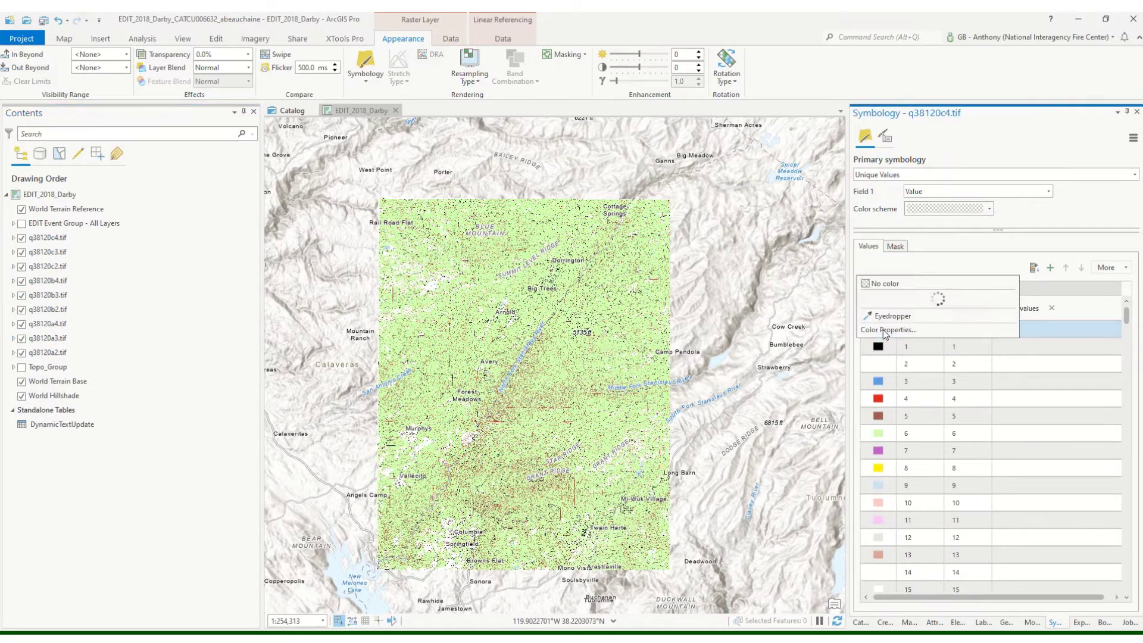
click(885, 285)
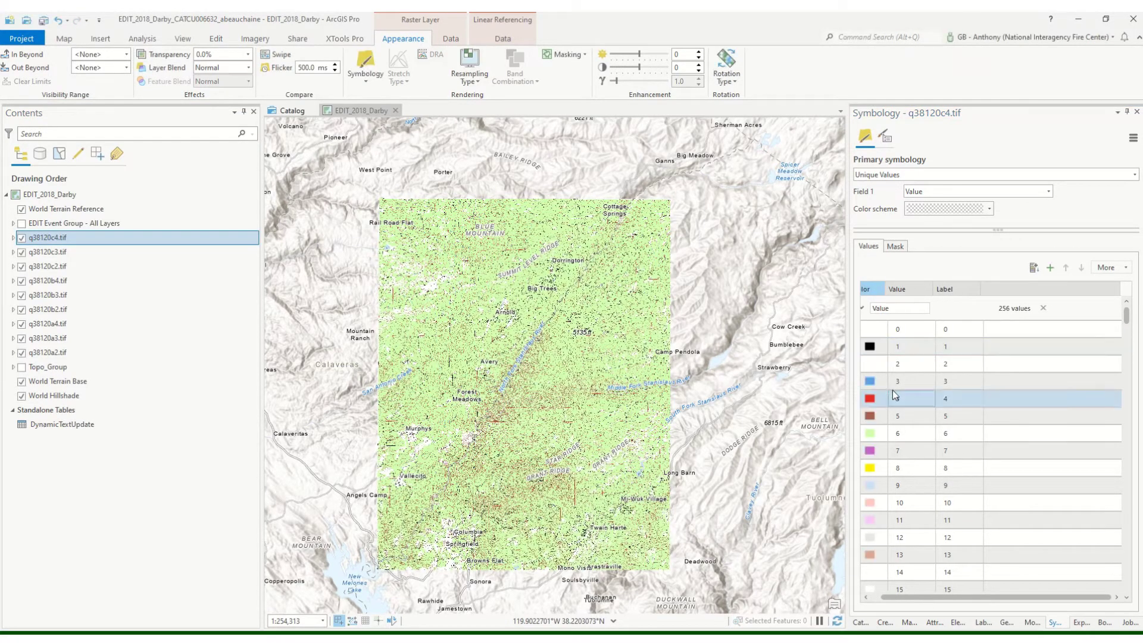
click(870, 363)
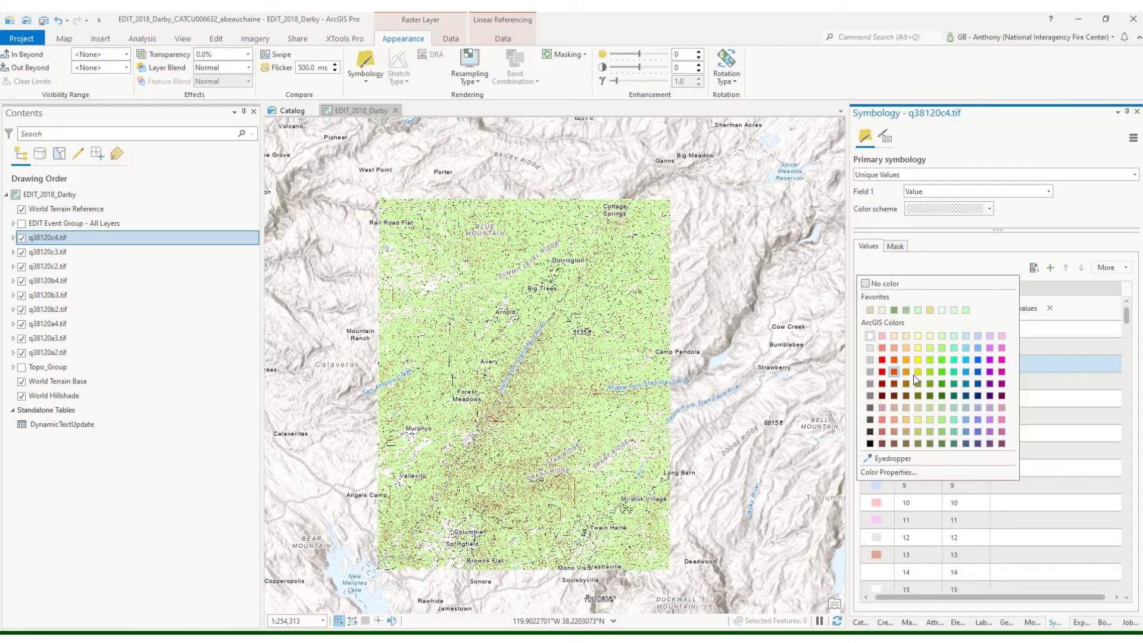
click(874, 286)
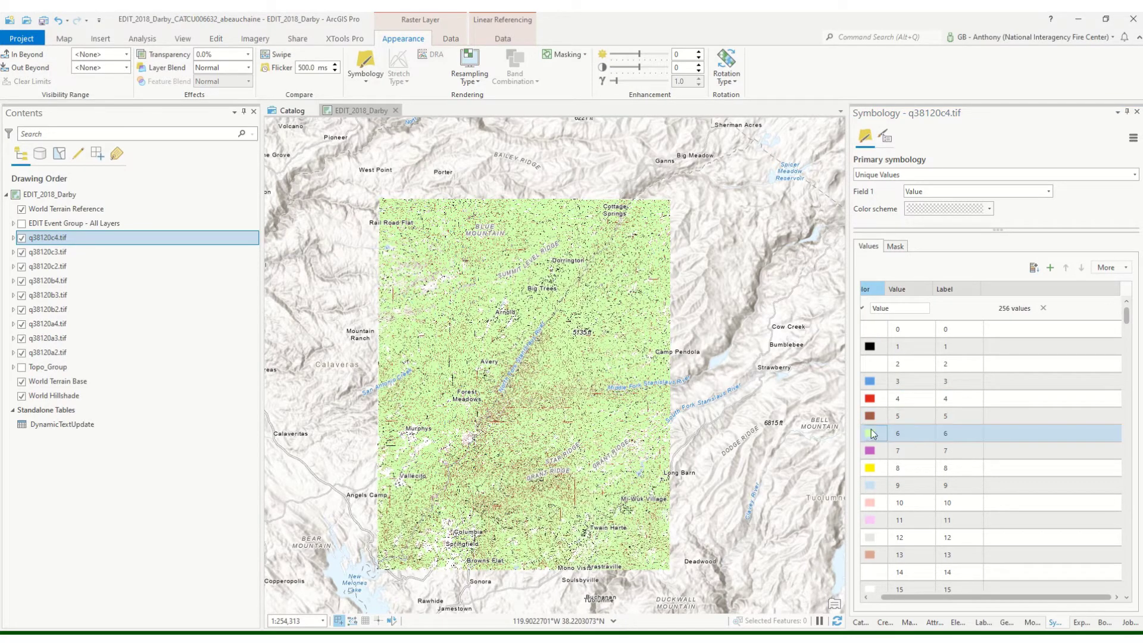
click(870, 433)
click(881, 285)
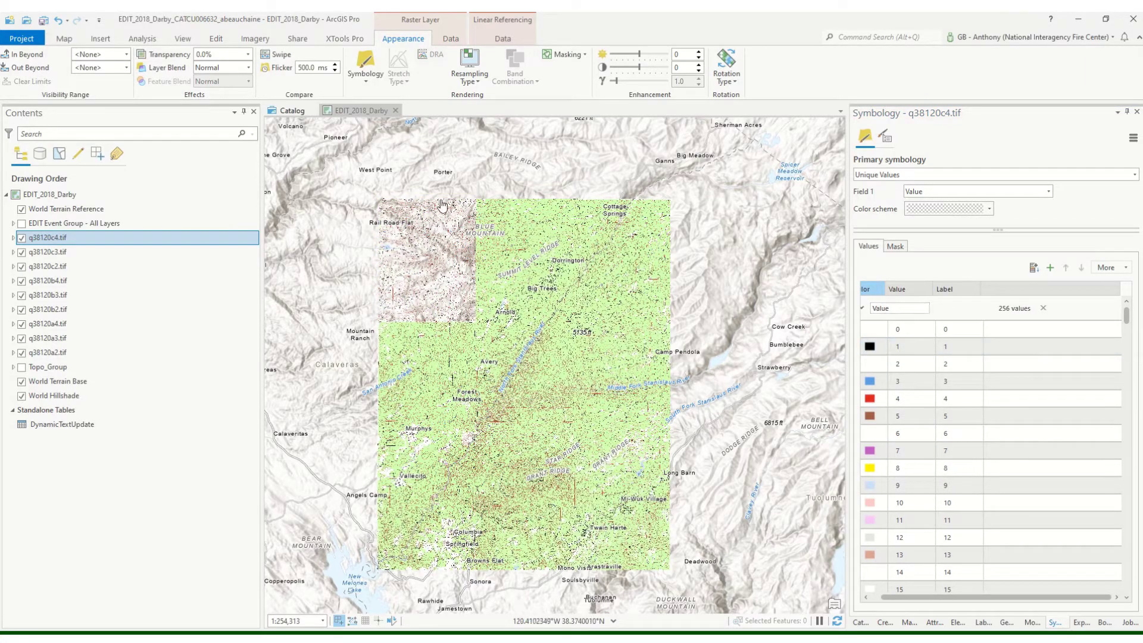
scroll(416, 245, up, 3)
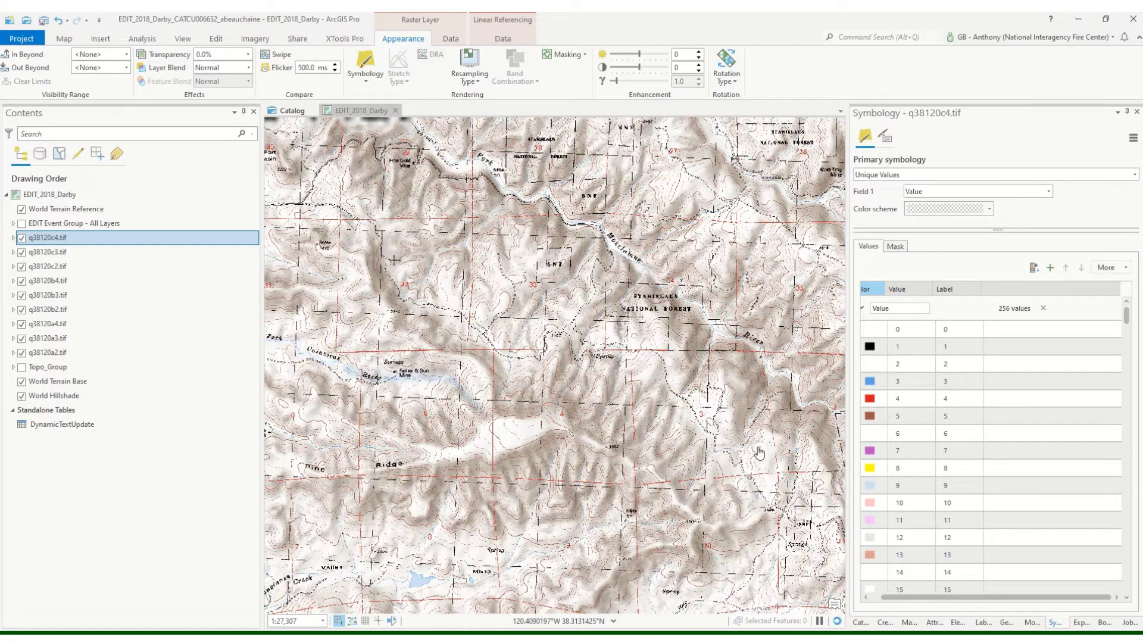
scroll(521, 399, down, 5)
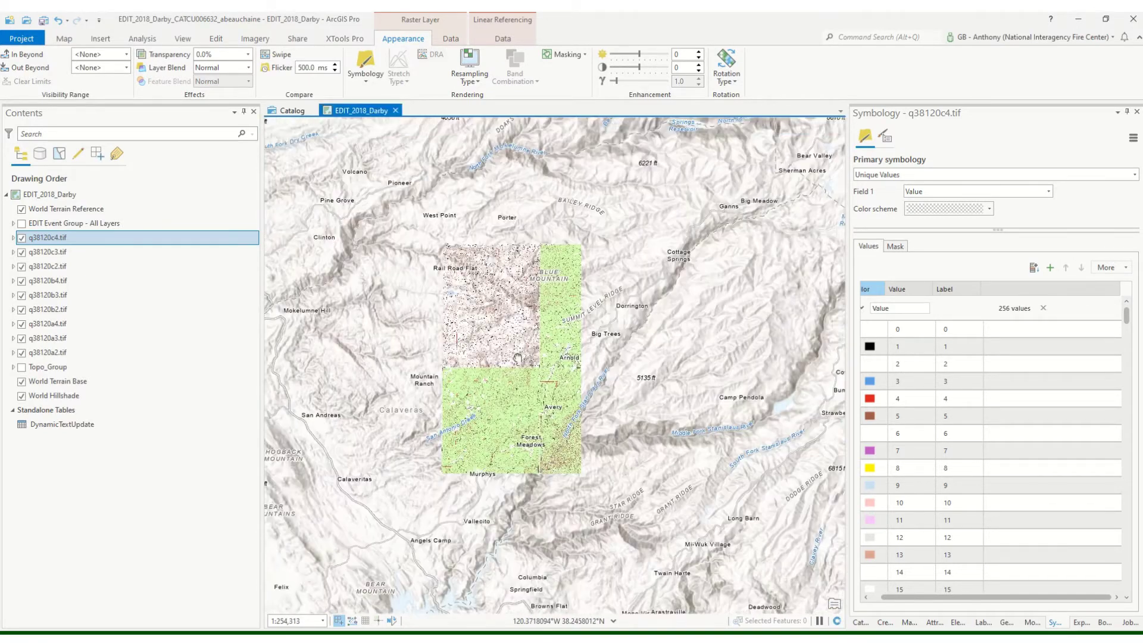
drag(518, 357, 459, 308)
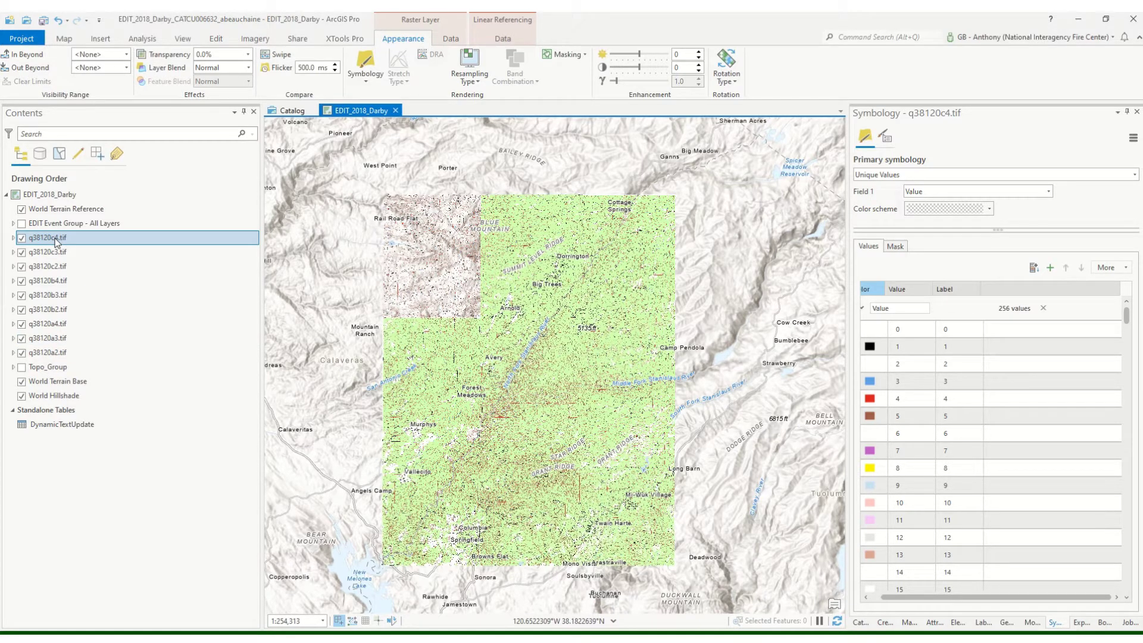
Save q38120c4.tif's symbology as Topo_Symbology in base_data > basemaps > 24k_topos
right_click(57, 242)
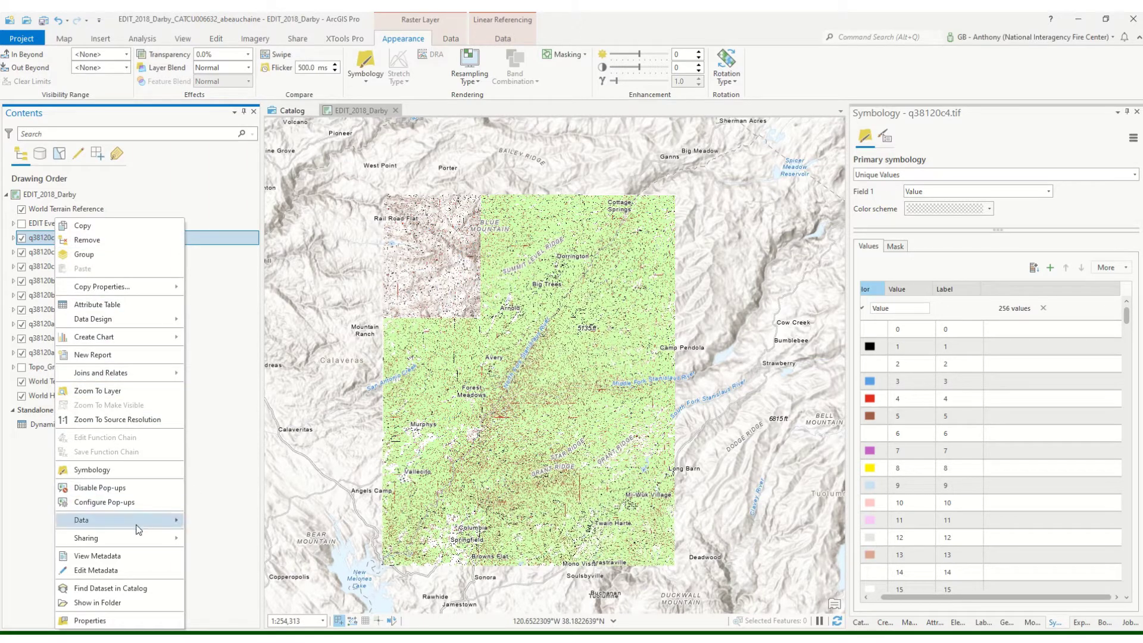
mouse_move(151, 547)
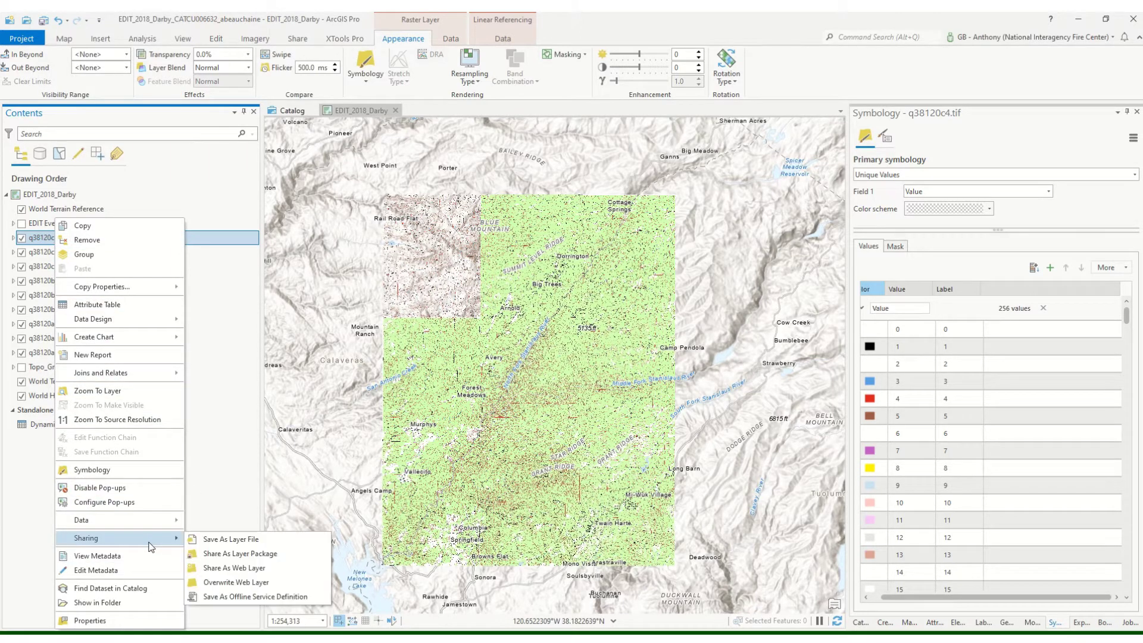
click(225, 545)
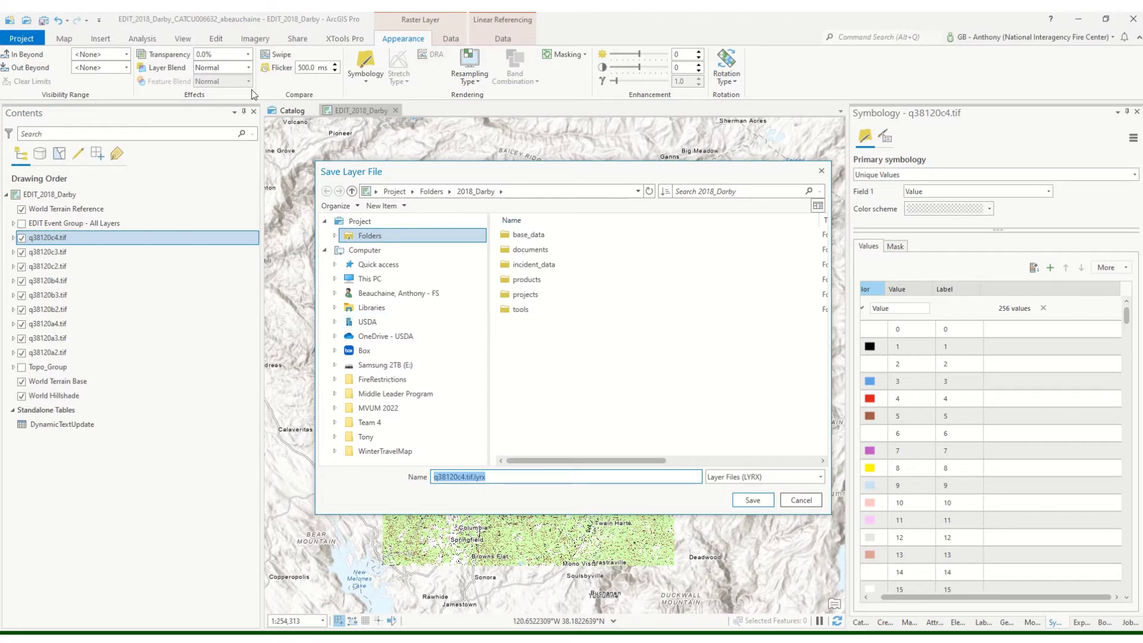
double_click(528, 238)
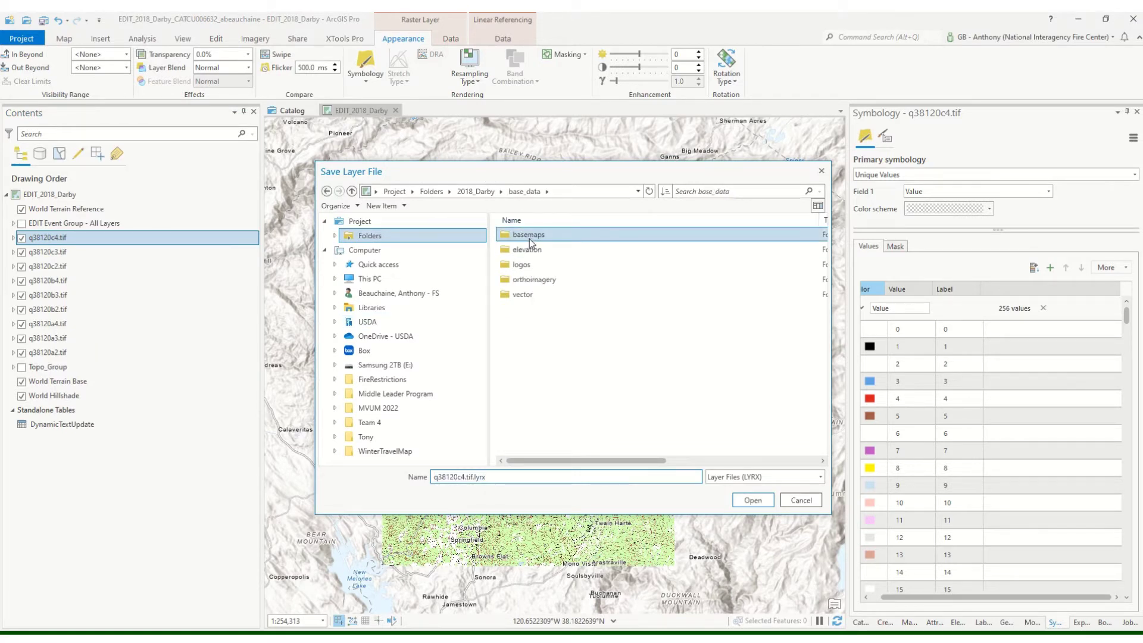
double_click(532, 237)
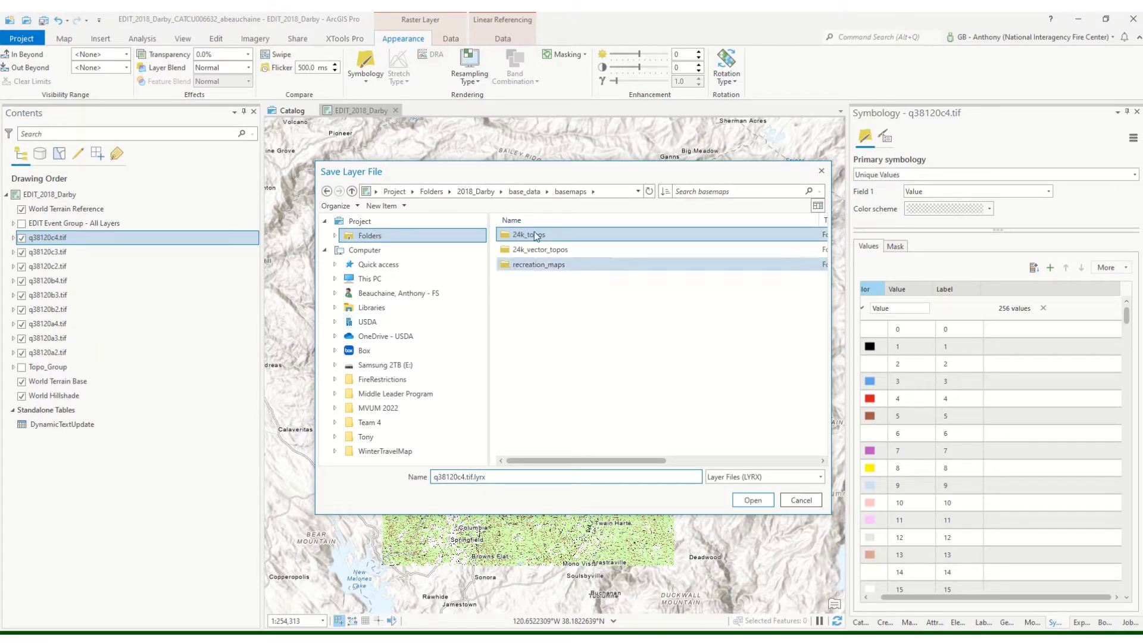
double_click(534, 238)
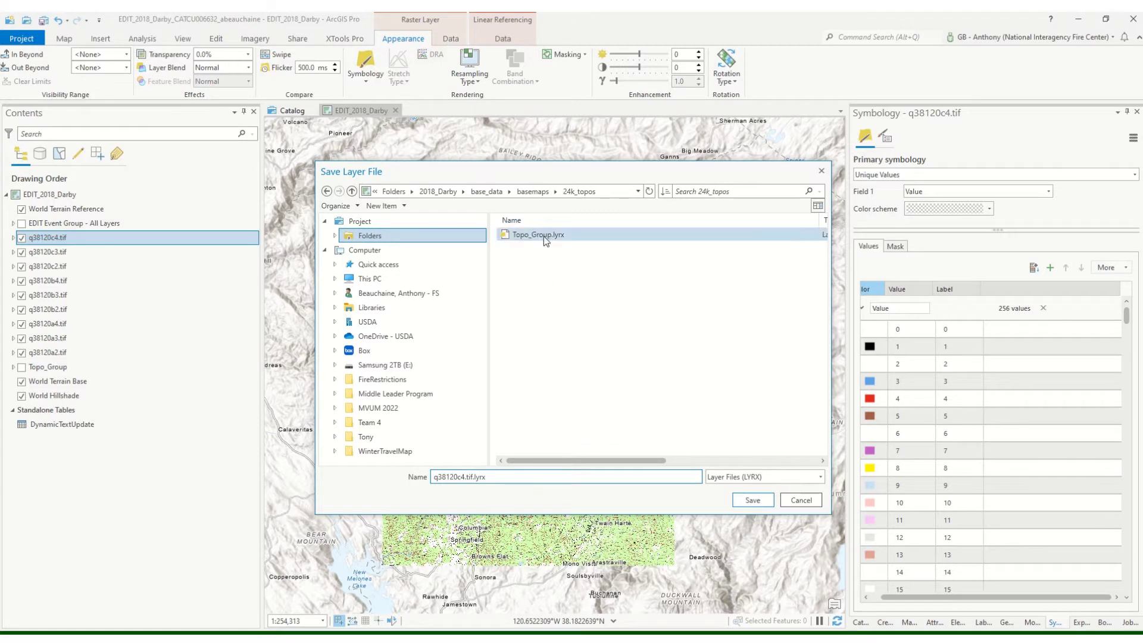
triple_click(435, 478)
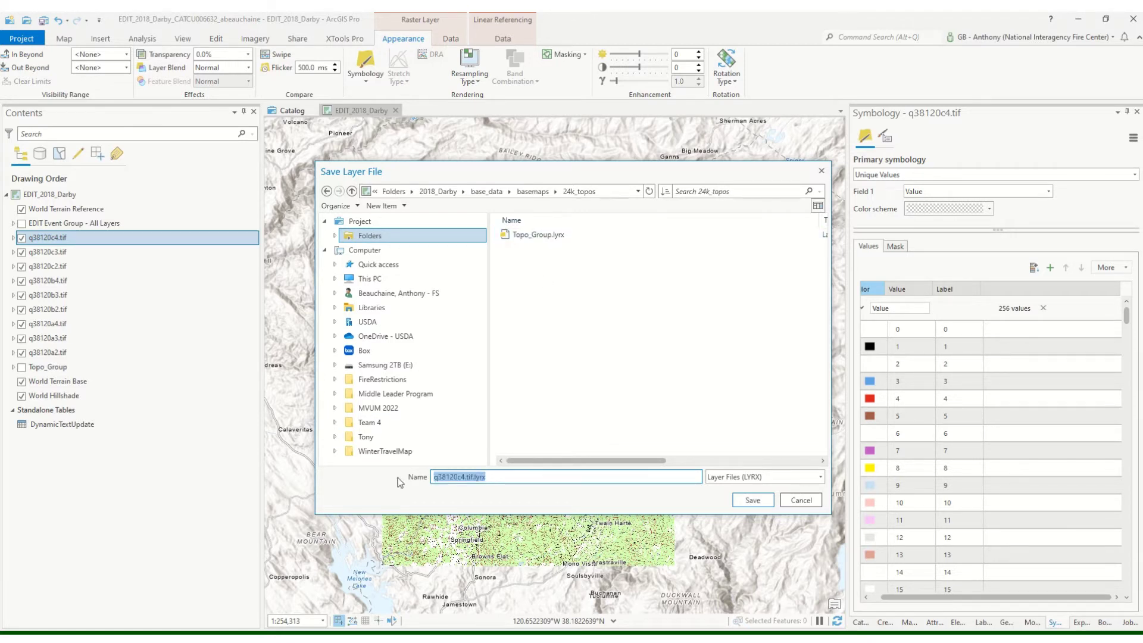
text(Topo_Symbolo)
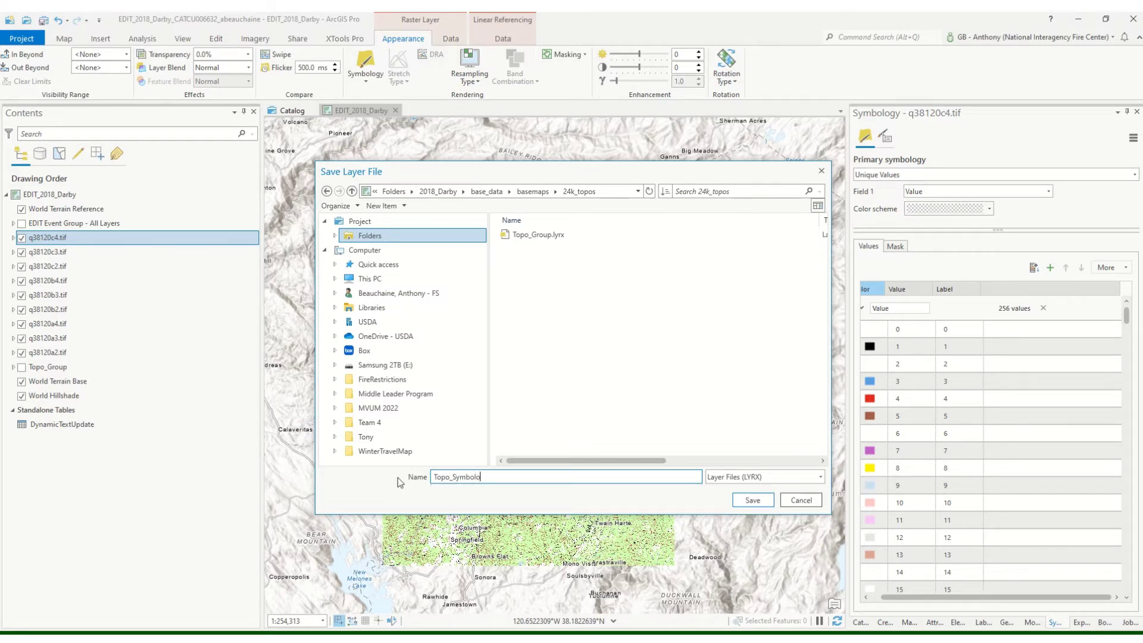
text(gy)
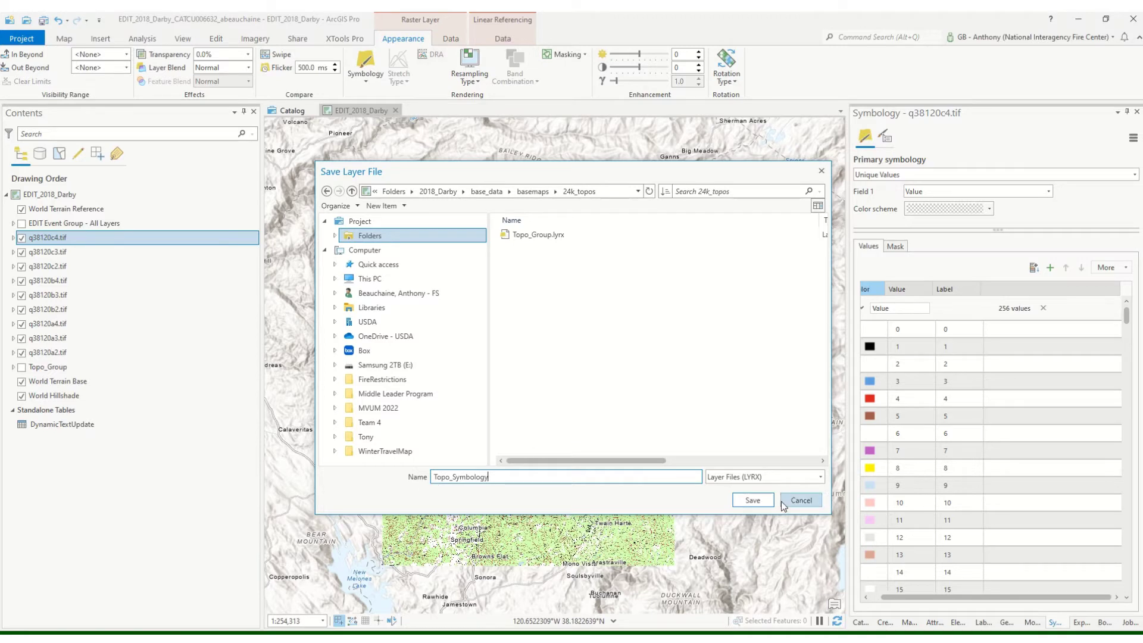
click(762, 502)
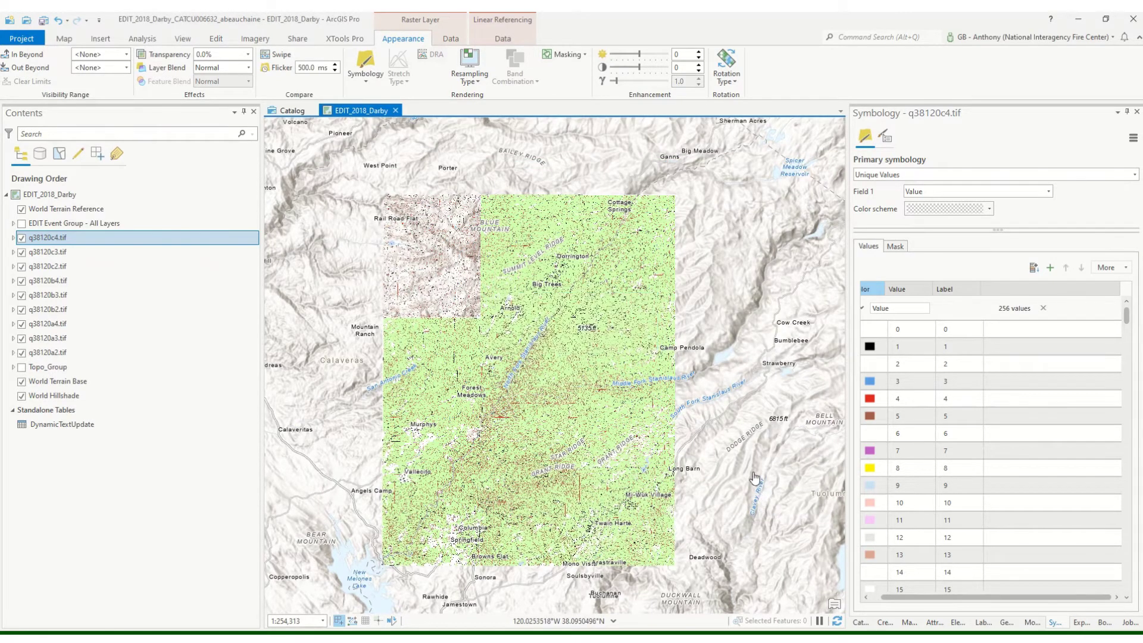
Select q38120c3.tif and bring up the Symbology pane menu with its import options
click(59, 252)
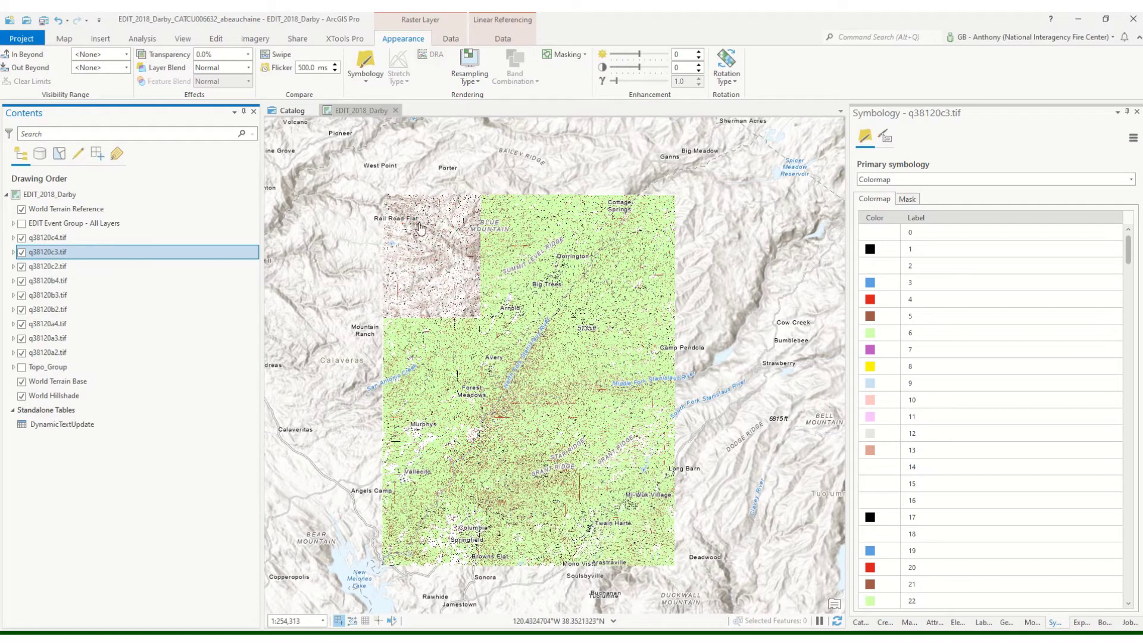
click(1133, 140)
click(1133, 141)
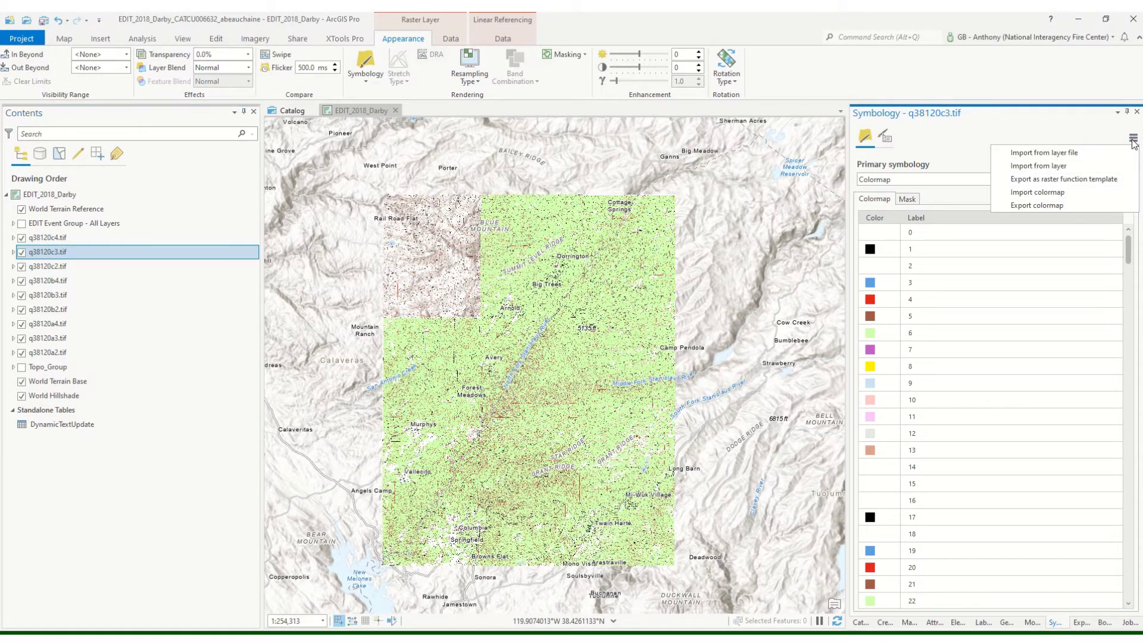
Import Topo_Symbology.lyrx from 2018_Darby > base_data > basemaps > 24k_topos onto q38120c3.tif
click(1049, 155)
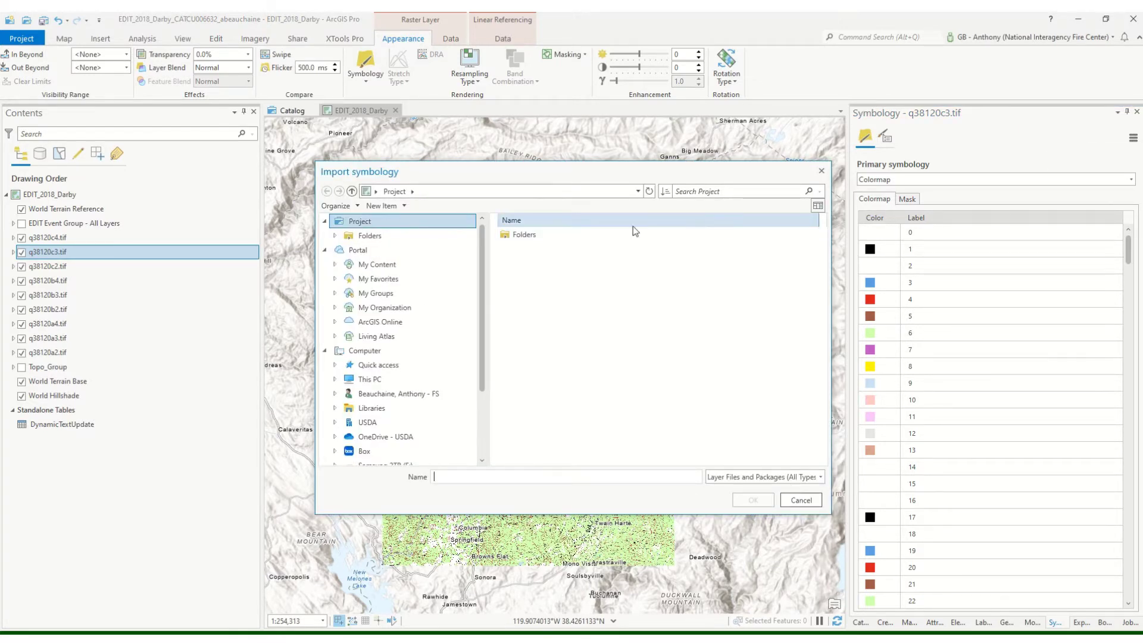
click(392, 239)
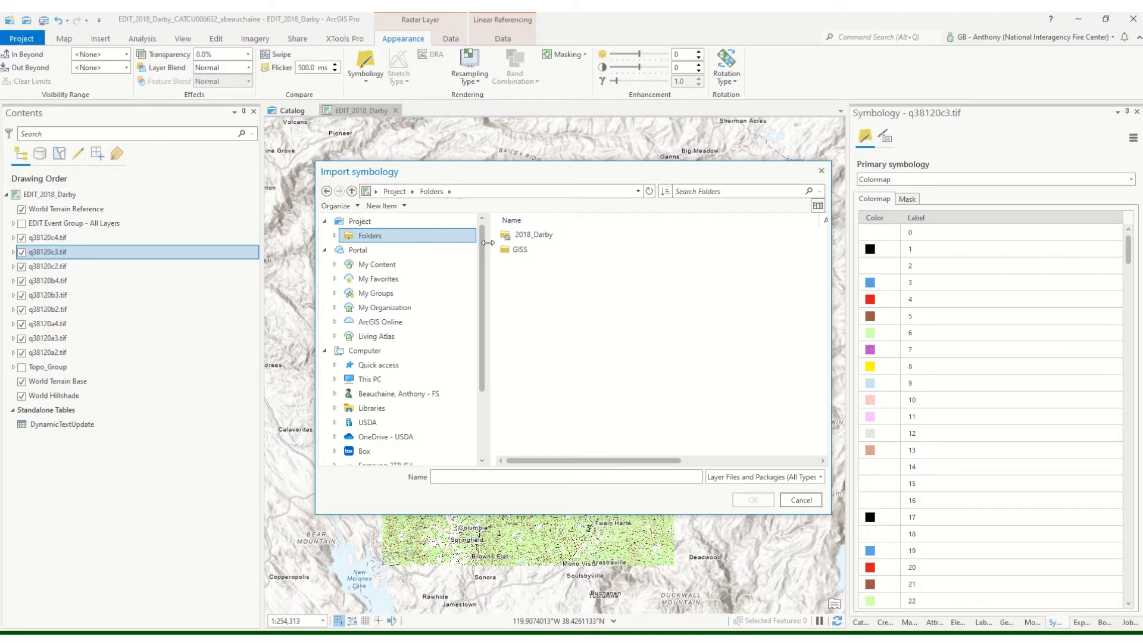
double_click(546, 234)
click(543, 238)
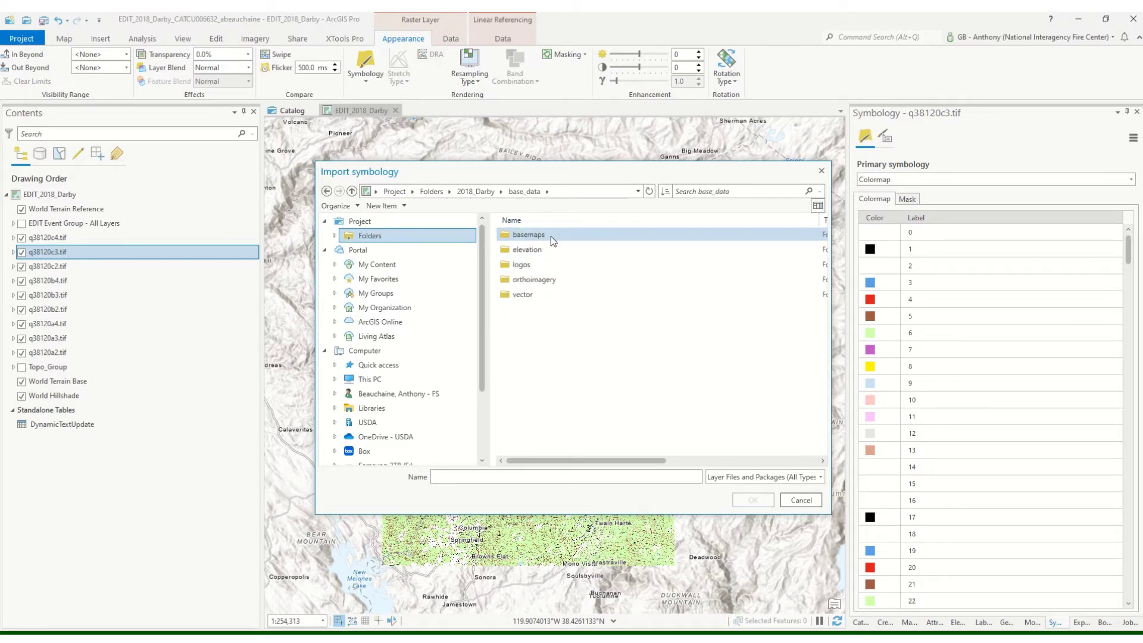
double_click(551, 236)
double_click(553, 236)
click(541, 251)
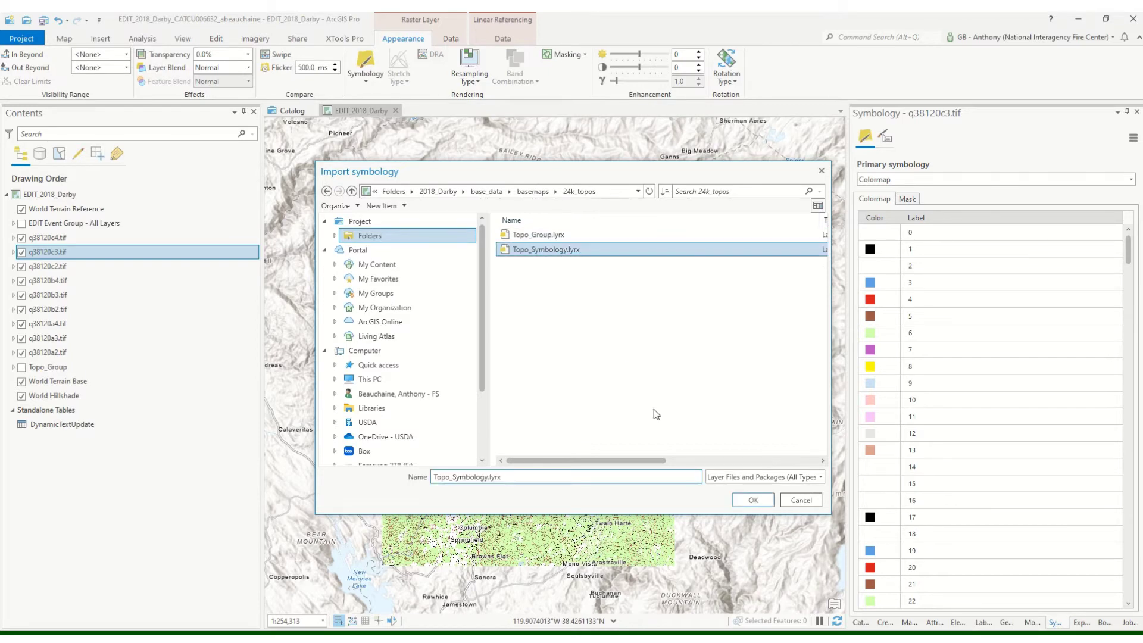
click(753, 500)
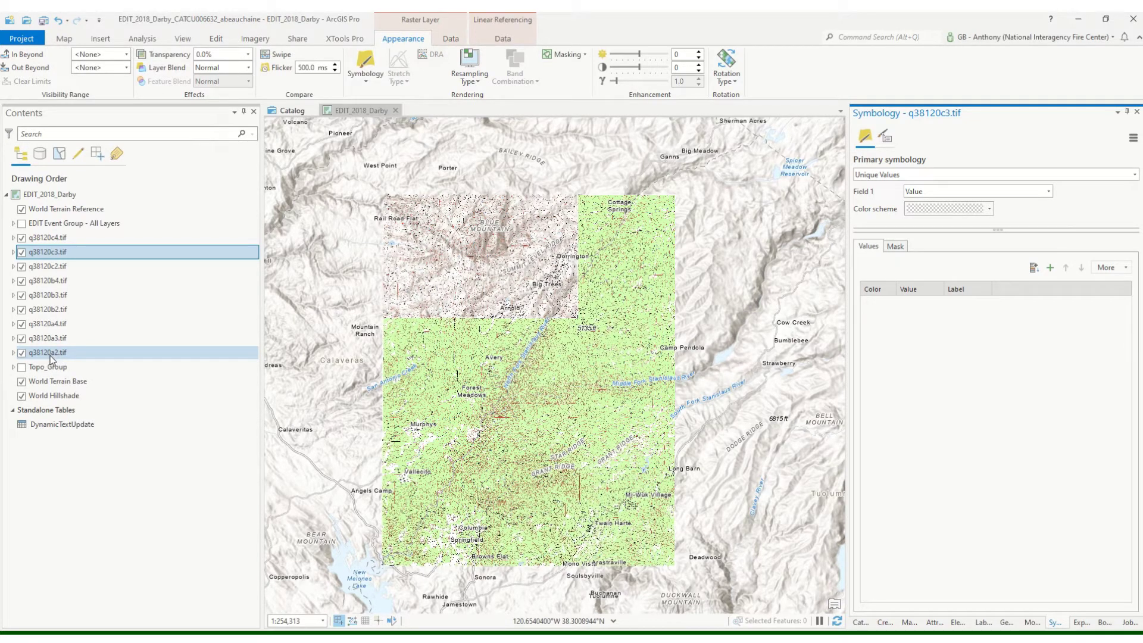
Hide the nine individual q38120 rasters and turn on Topo_Group instead
click(21, 237)
click(21, 252)
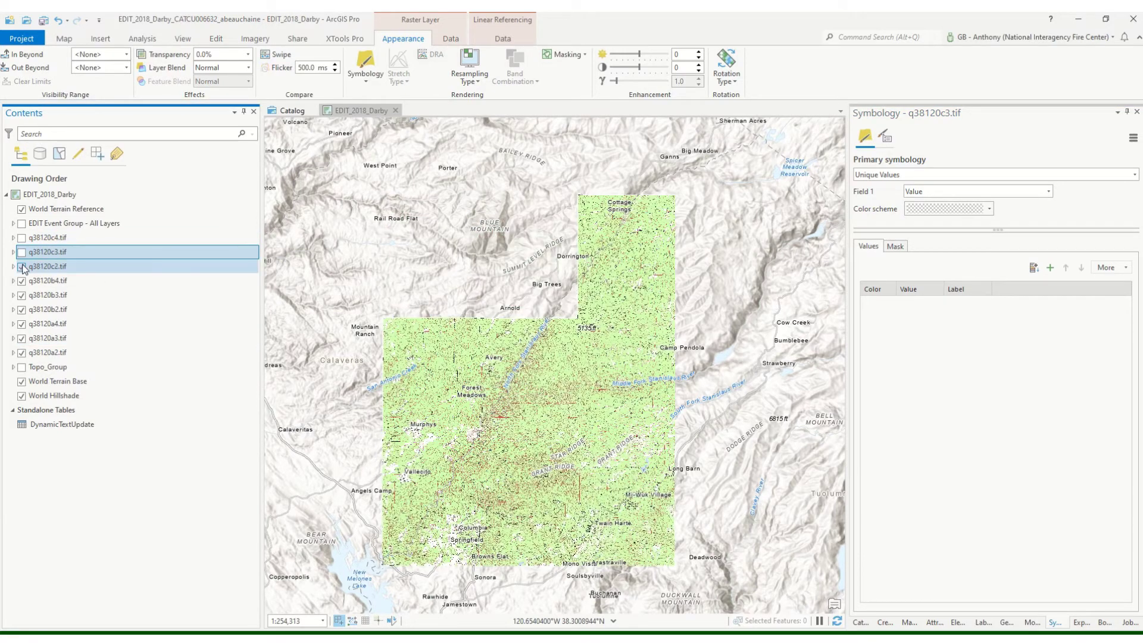
click(21, 266)
click(22, 280)
click(22, 295)
click(22, 309)
click(22, 324)
click(22, 338)
click(22, 352)
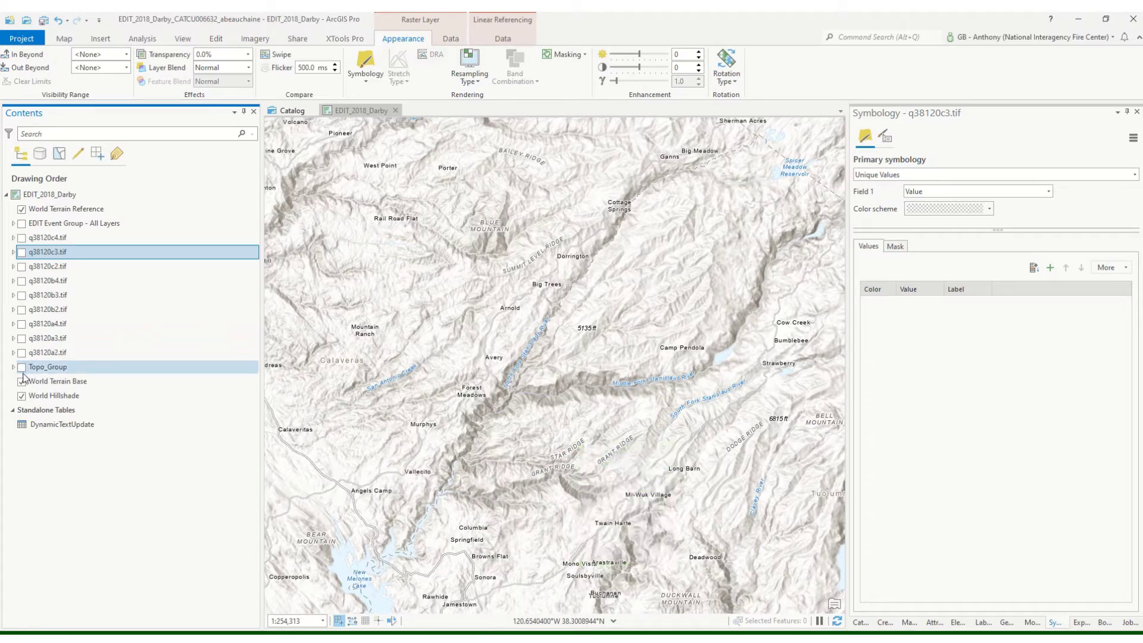
click(22, 368)
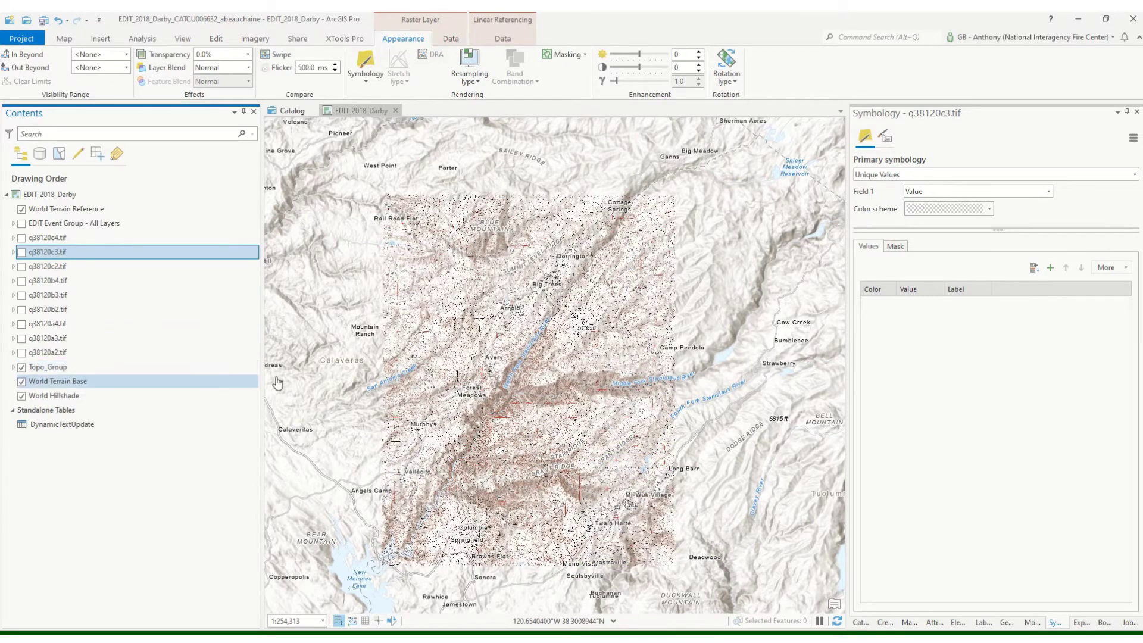
Zoom in on the map, then switch to the NIFC FTP Server page in Edge
scroll(518, 421, up, 3)
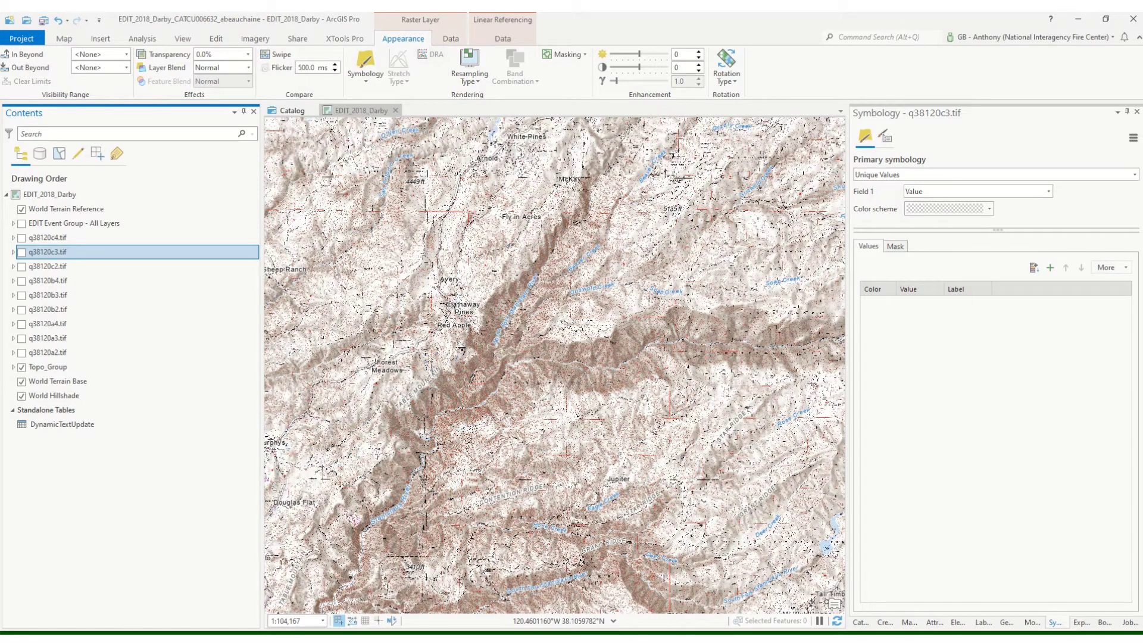
mouse_move(159, 637)
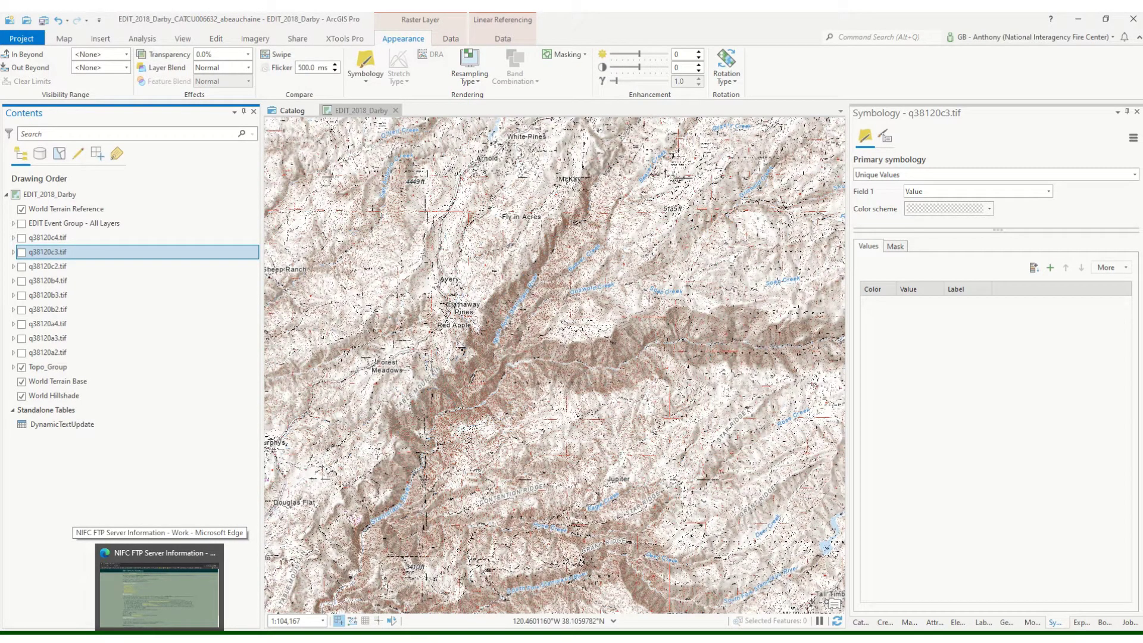
click(160, 593)
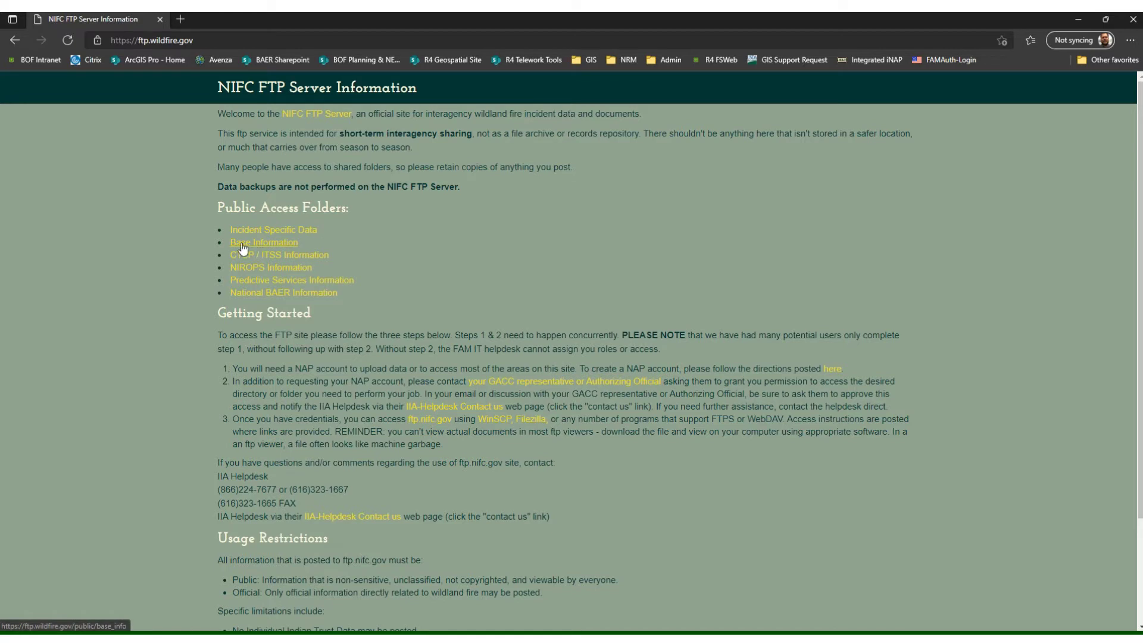
Browse the NIFC FTP site through Base Information to the topo_maps folder
click(265, 246)
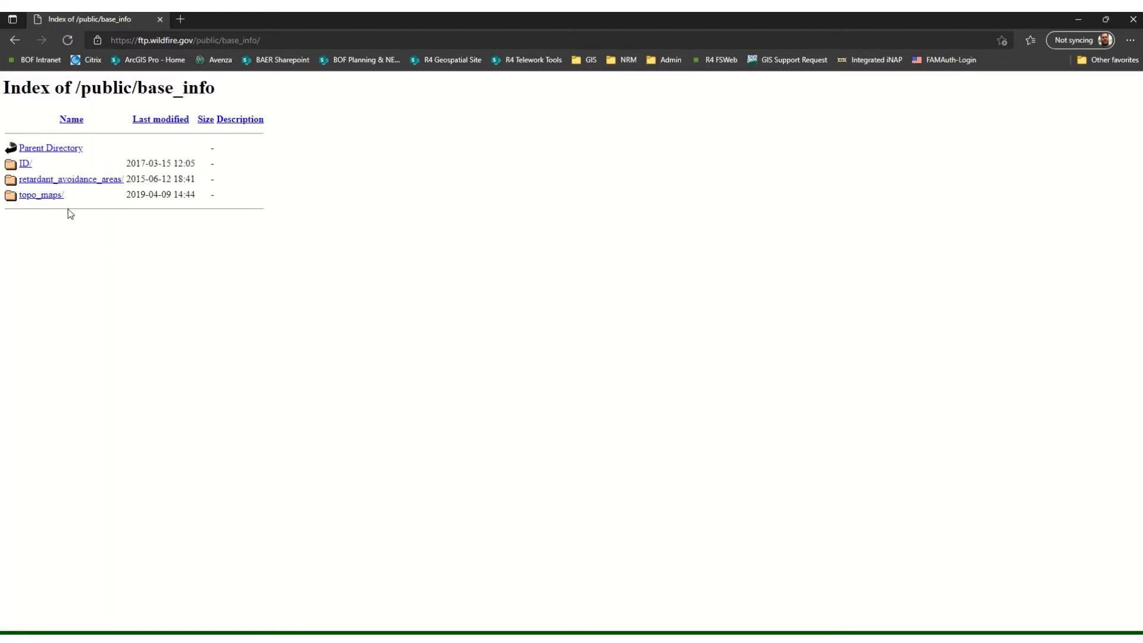
click(41, 196)
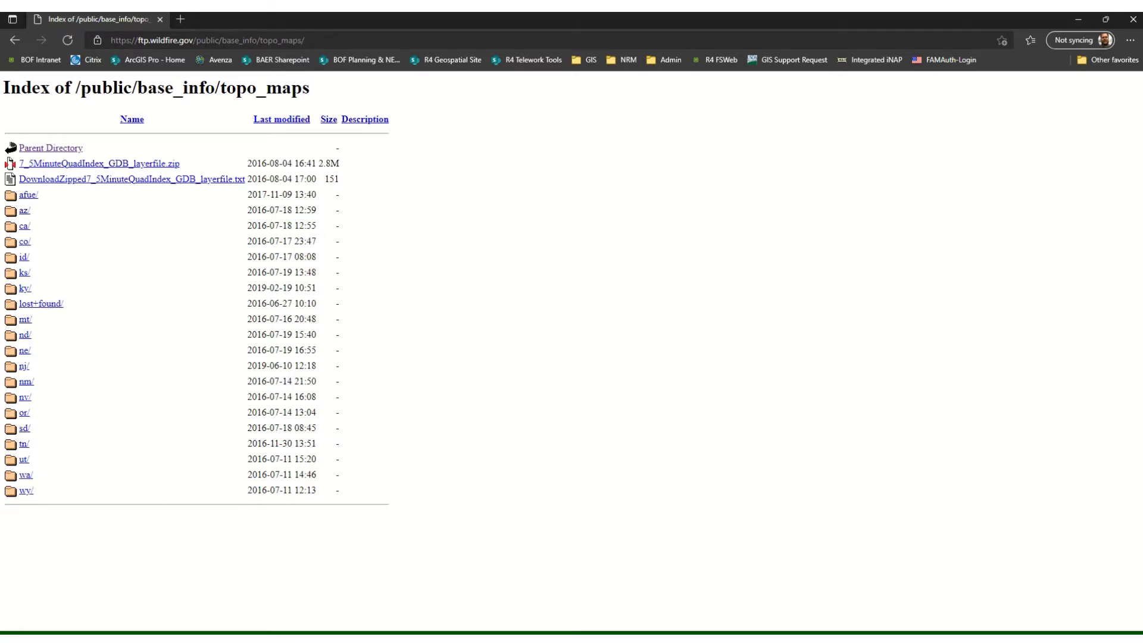
In the EDIT_2022_Lava project, add the four DRG .tif rasters from Catalog > DRGs to the map
mouse_move(130, 638)
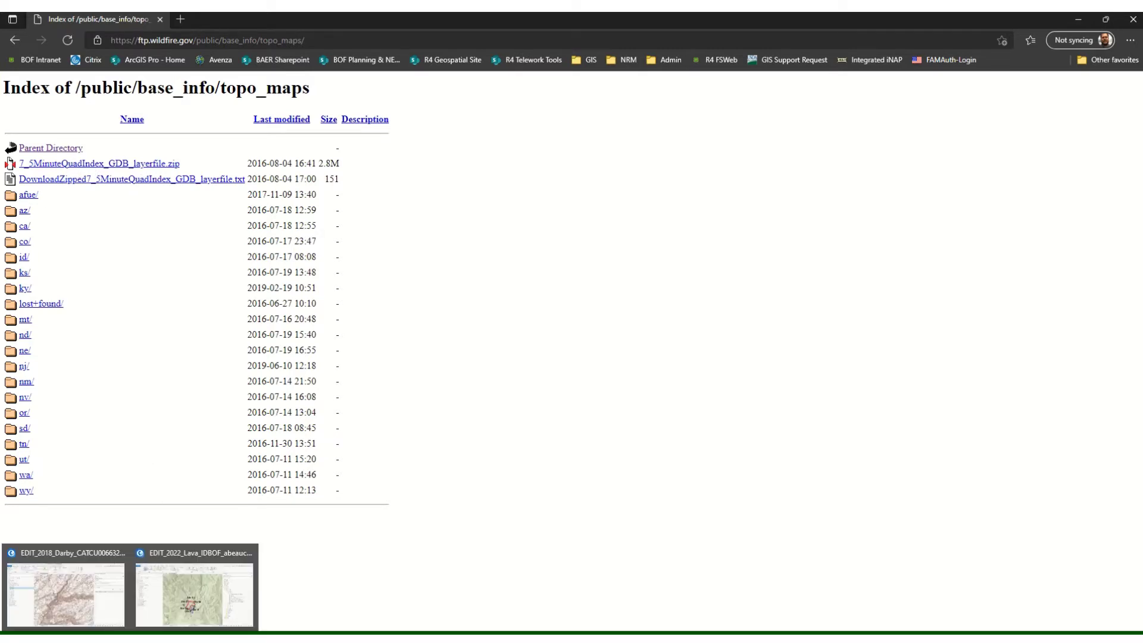
click(164, 602)
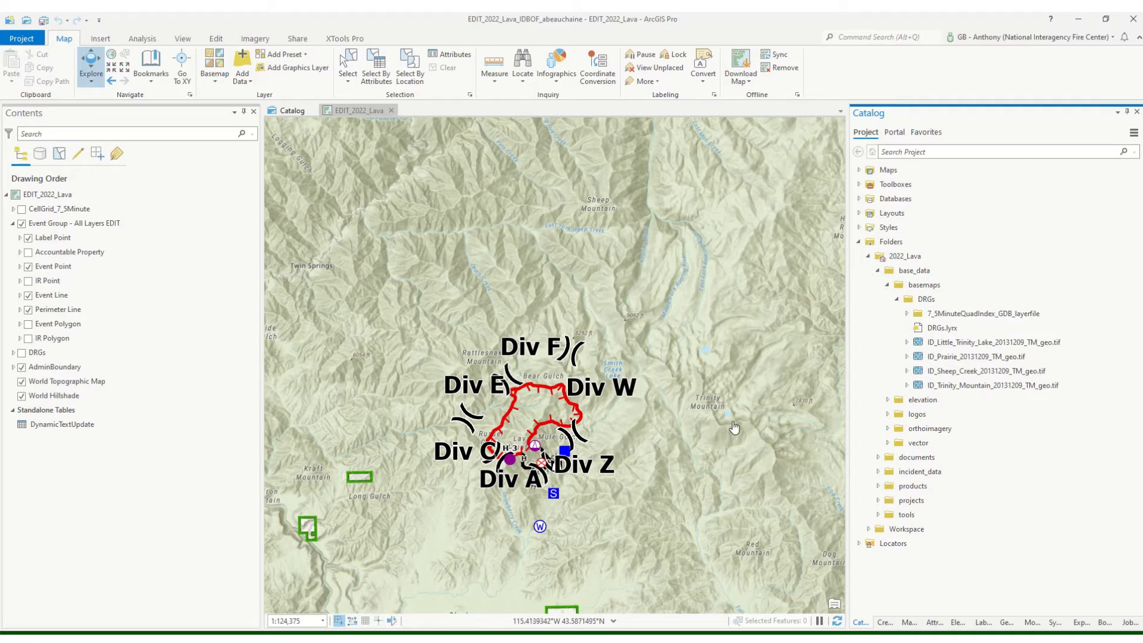
click(965, 346)
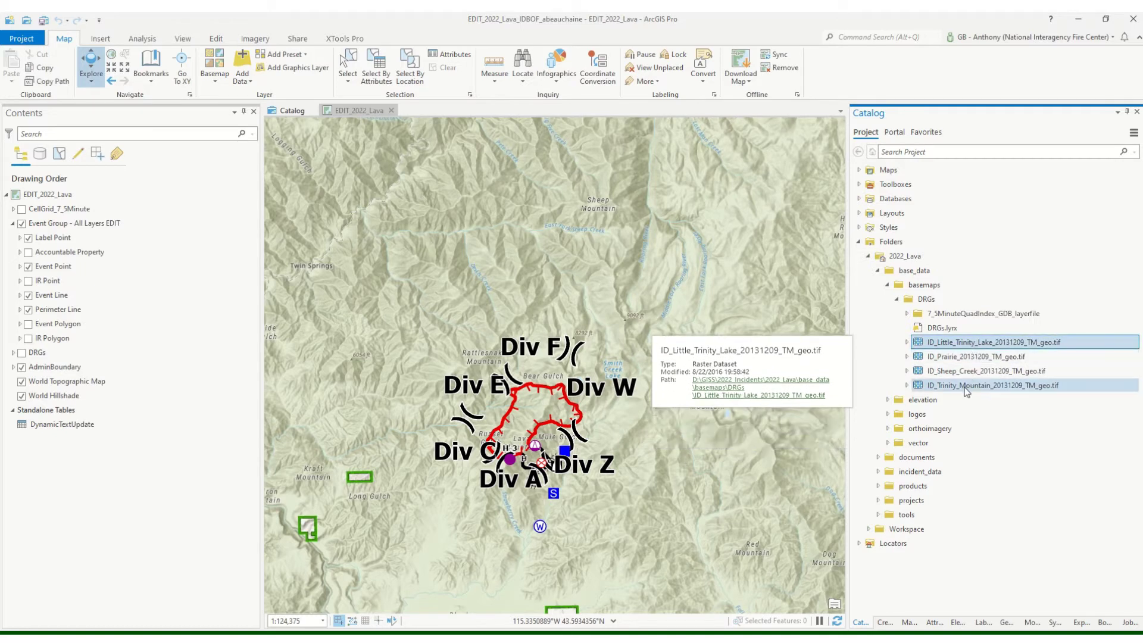
shift+click(969, 387)
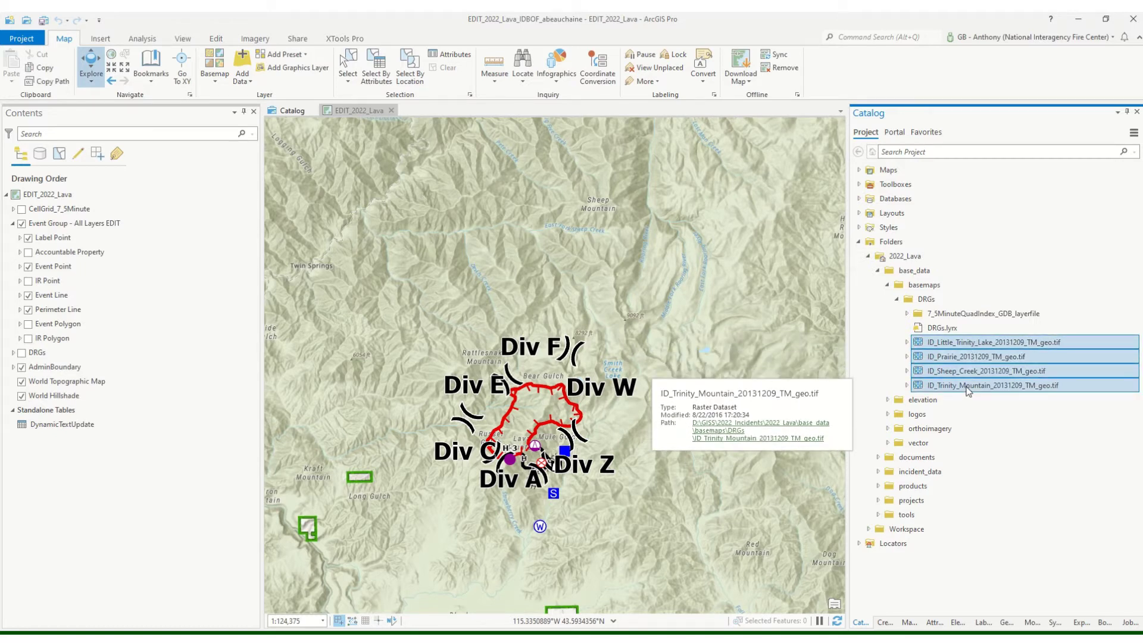
drag(967, 387, 805, 383)
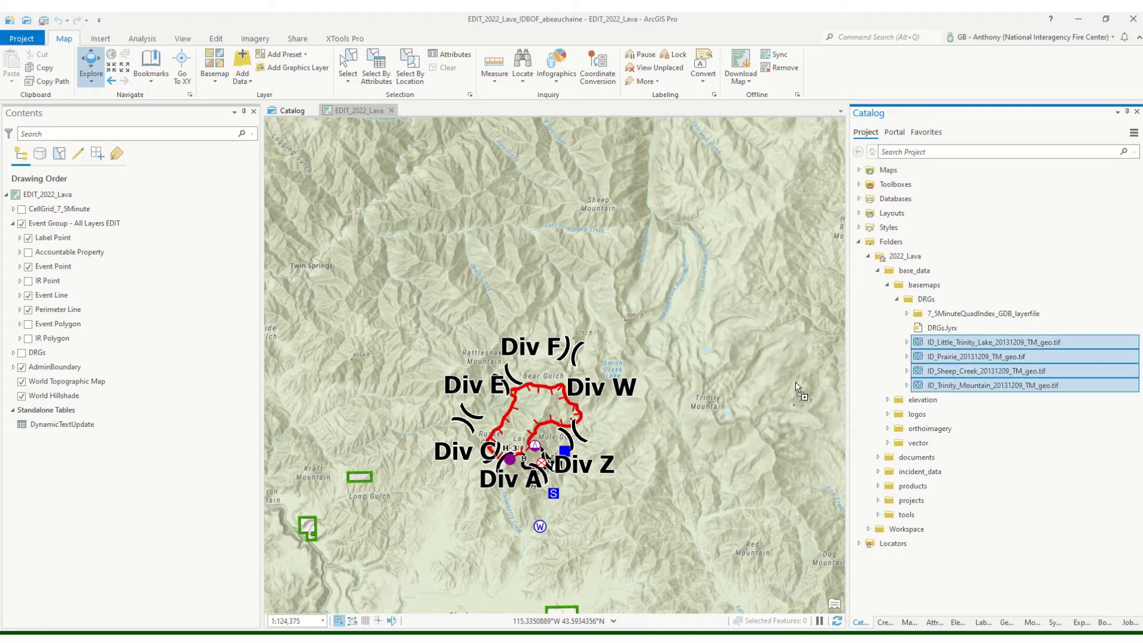
drag(795, 382, 796, 381)
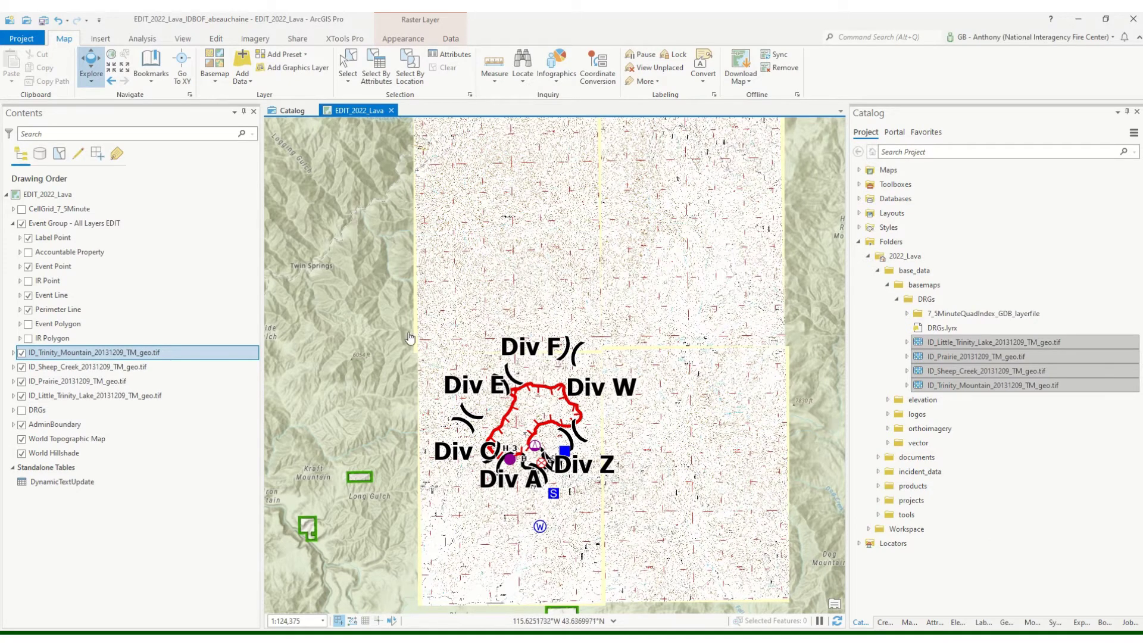
Hide the Sheep Creek, Prairie and Little Trinity Lake DRG layers, then pan the map
ctrl+click(22, 370)
click(23, 367)
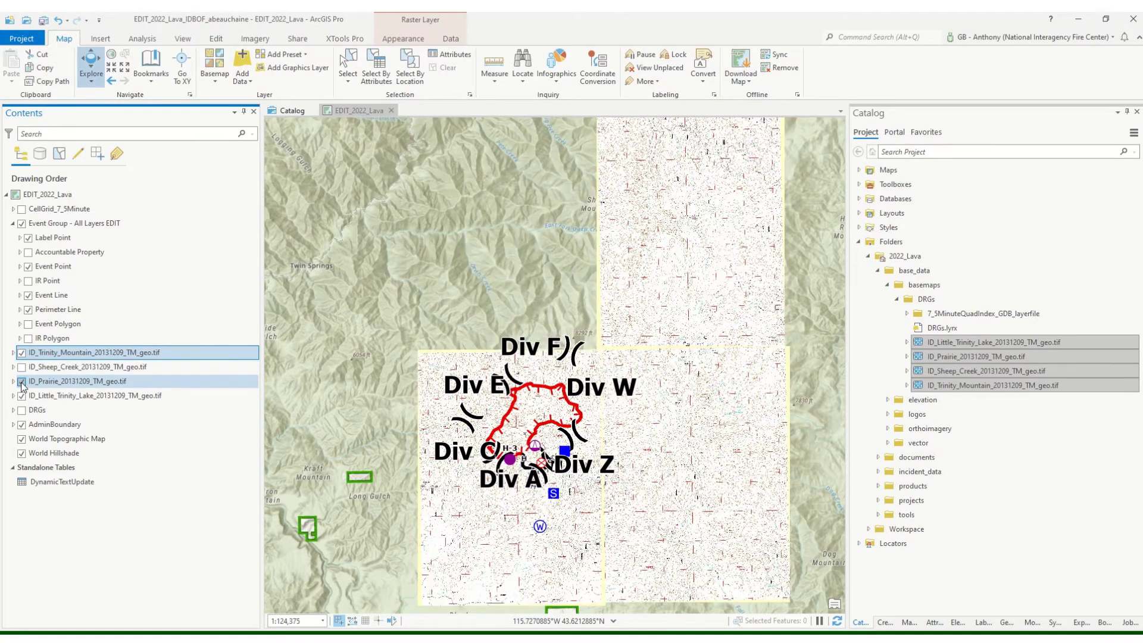
click(22, 381)
click(22, 395)
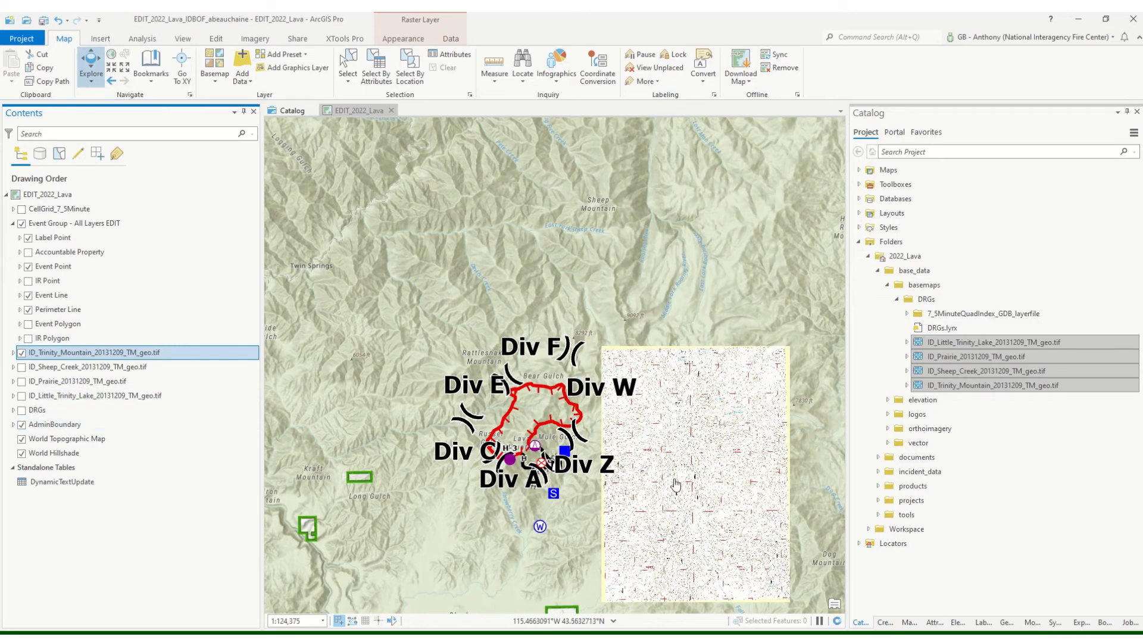
drag(703, 482, 579, 412)
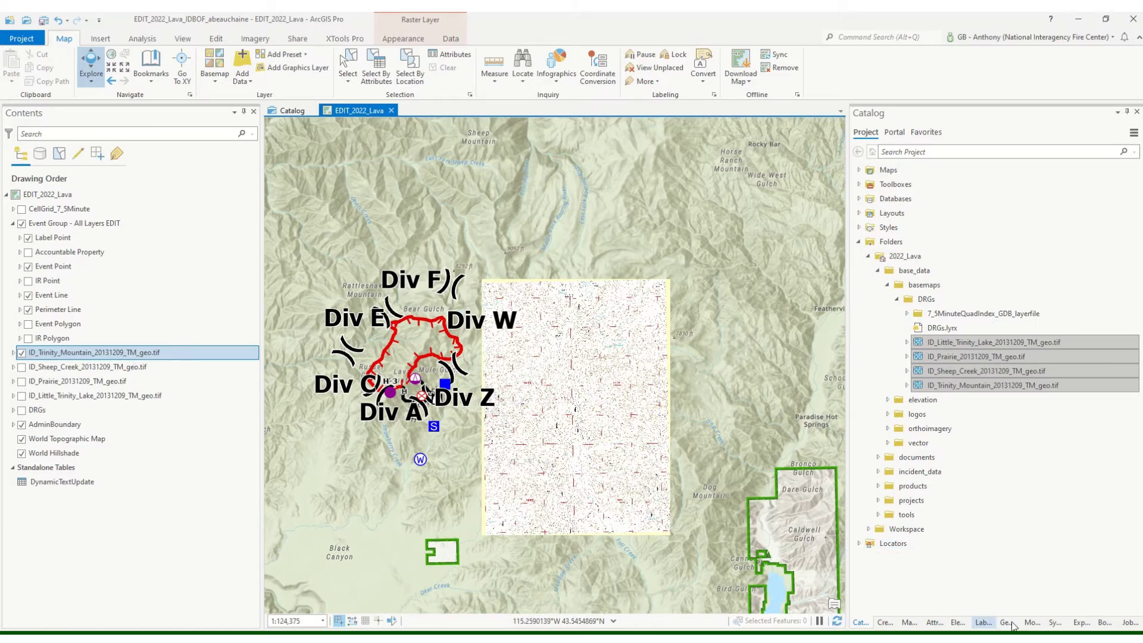
Open Trinity Mountain's colormap symbology and select the entries for values 0 and 1
click(1055, 622)
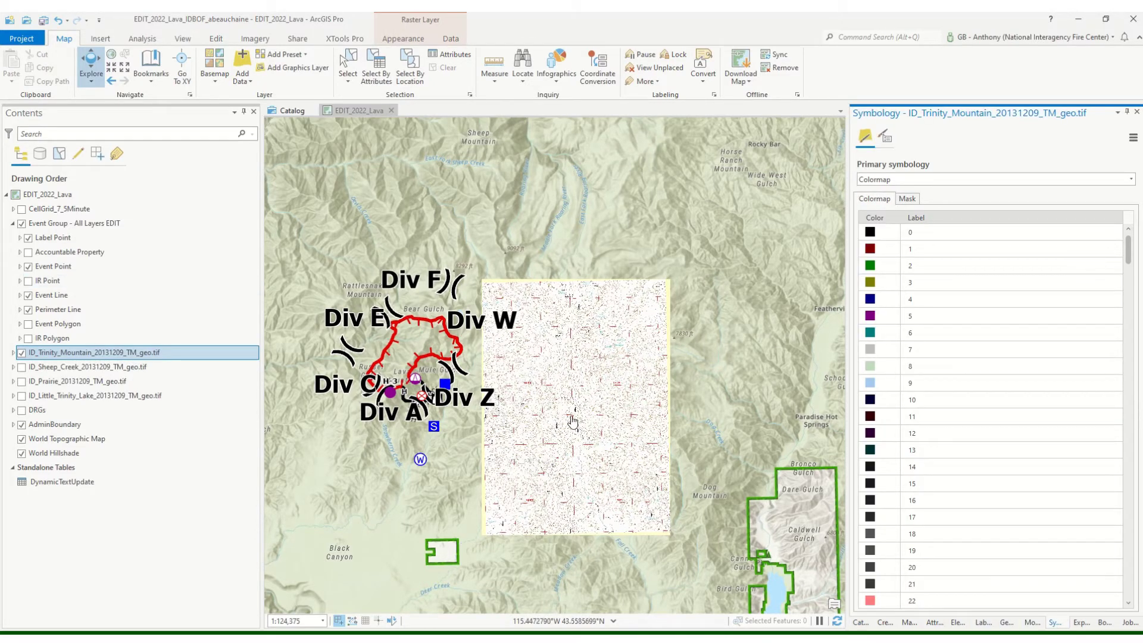
click(871, 234)
click(944, 249)
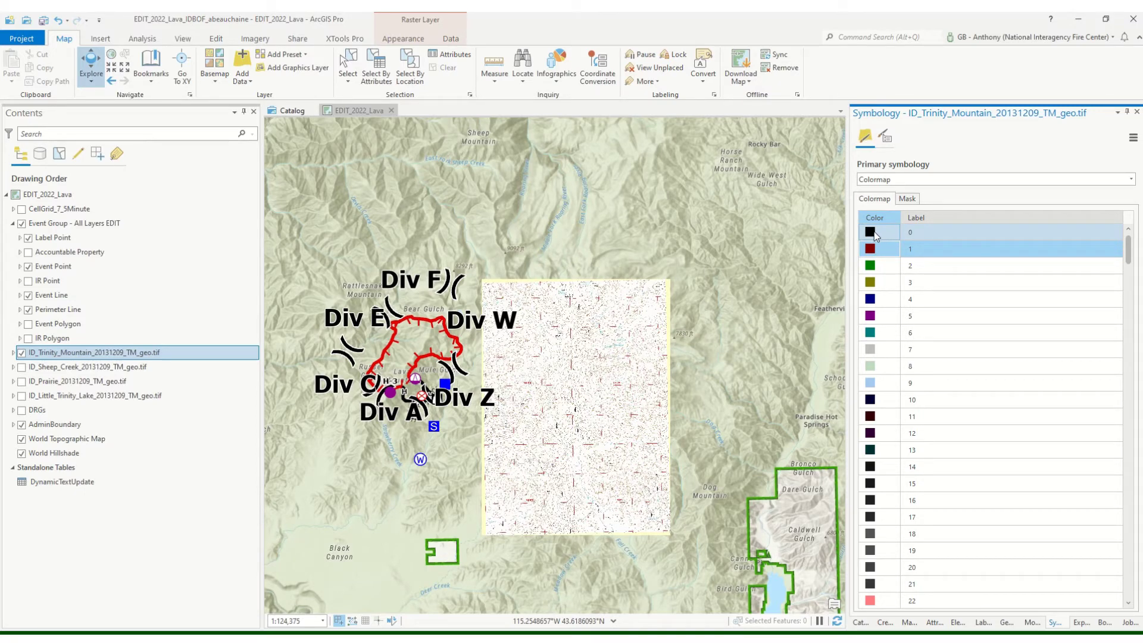
scroll(581, 429, up, 5)
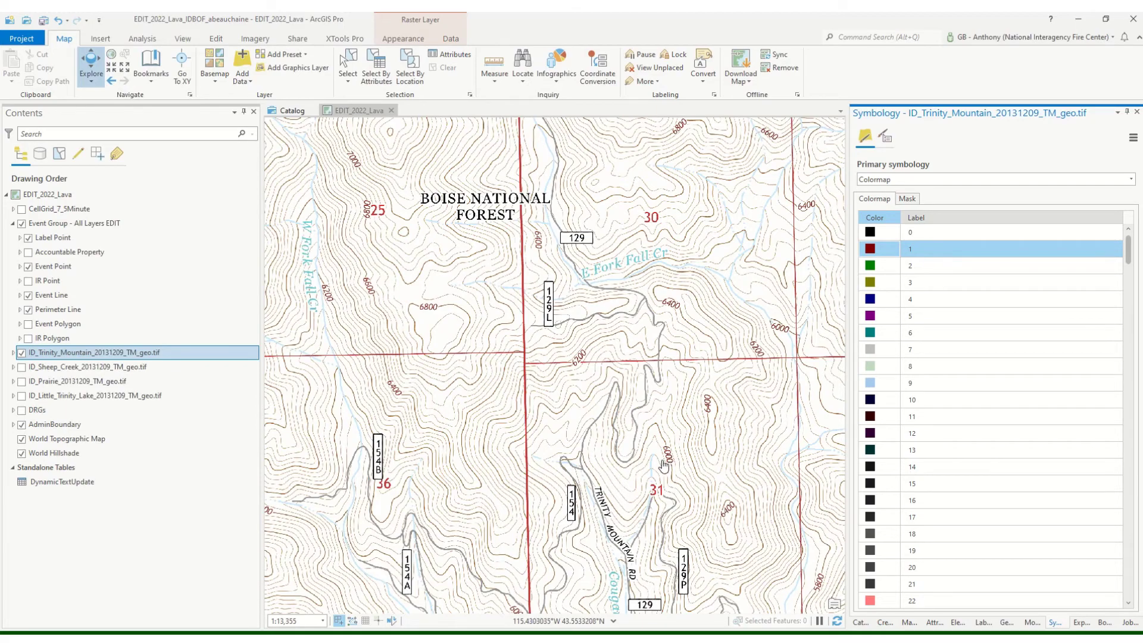
scroll(632, 256, down, 4)
scroll(441, 521, up, 5)
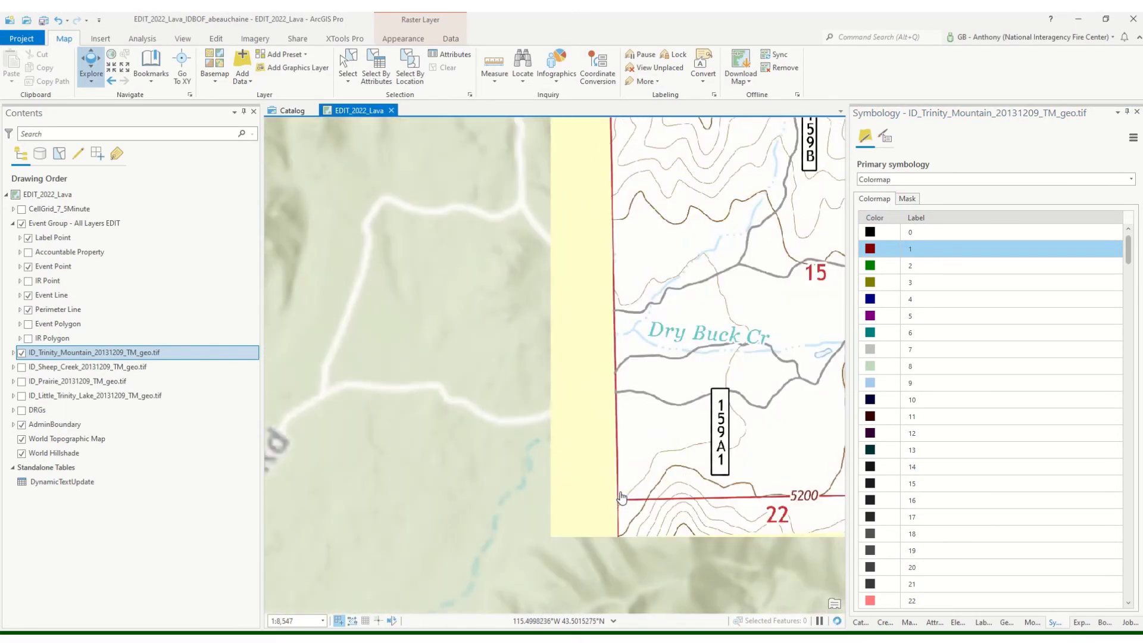
scroll(613, 491, up, 2)
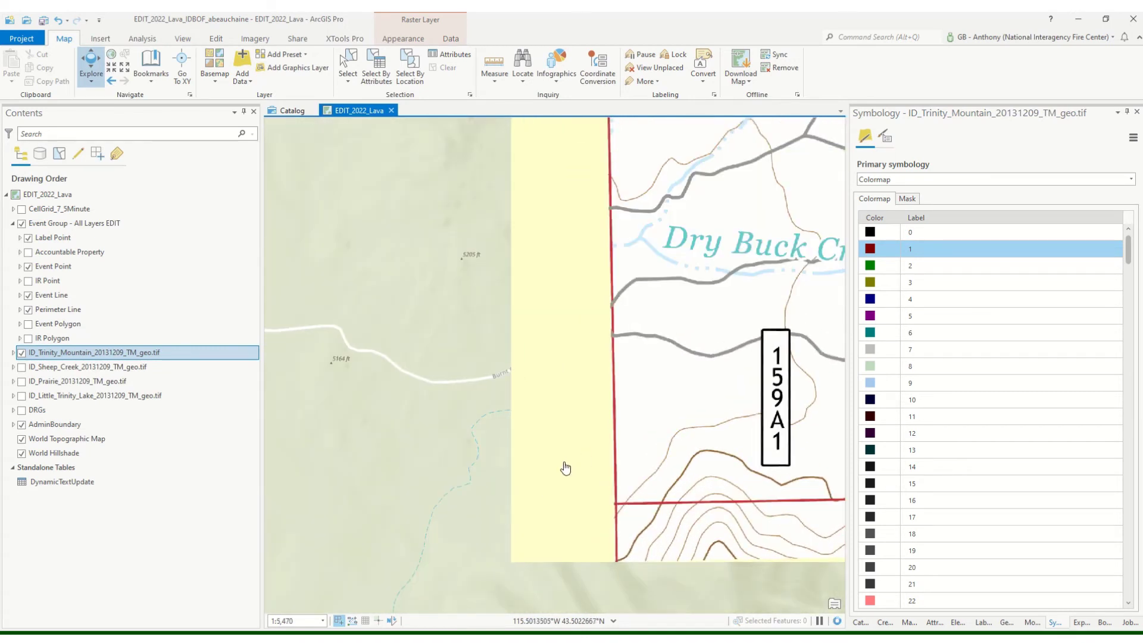
click(562, 466)
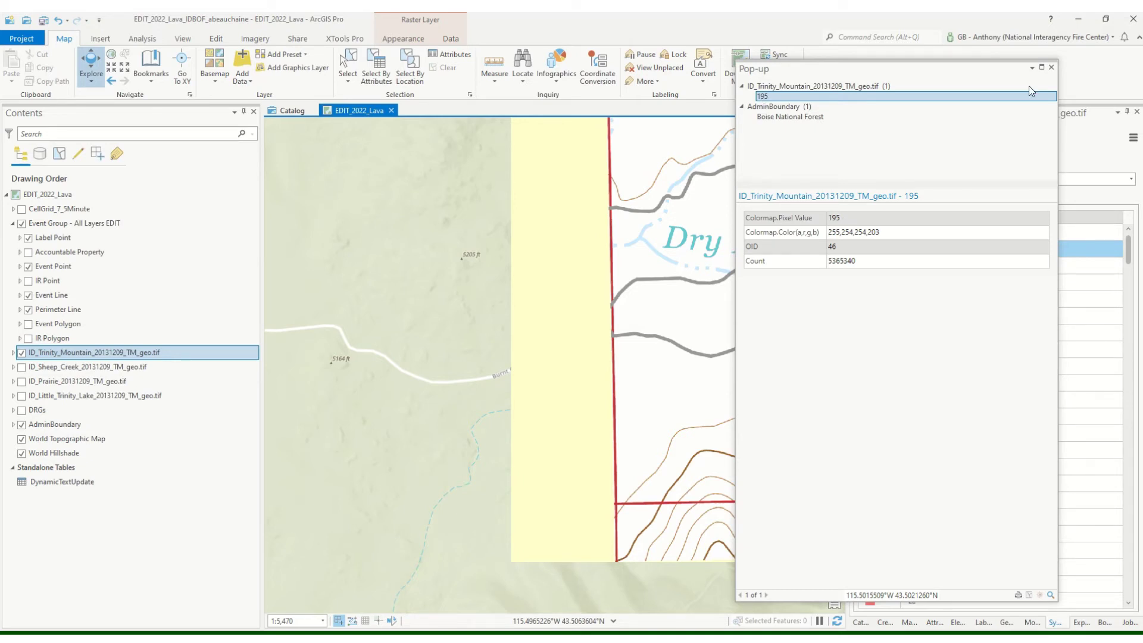
click(1052, 68)
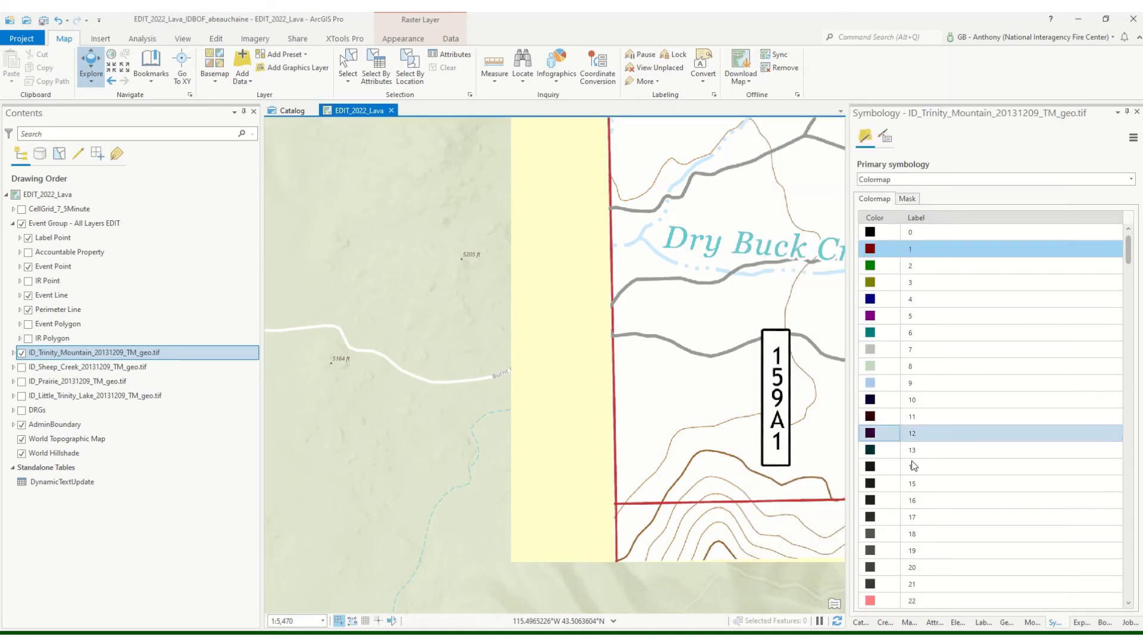
click(1053, 322)
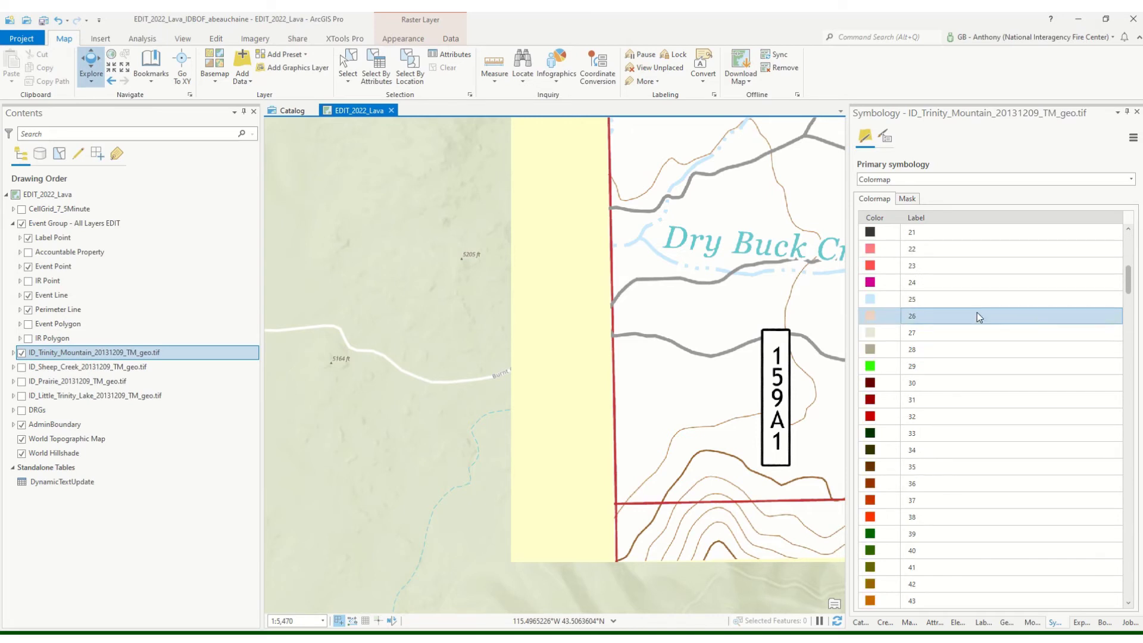
Switch Trinity Mountain's primary symbology to Unique Values and expand its value legend
click(920, 180)
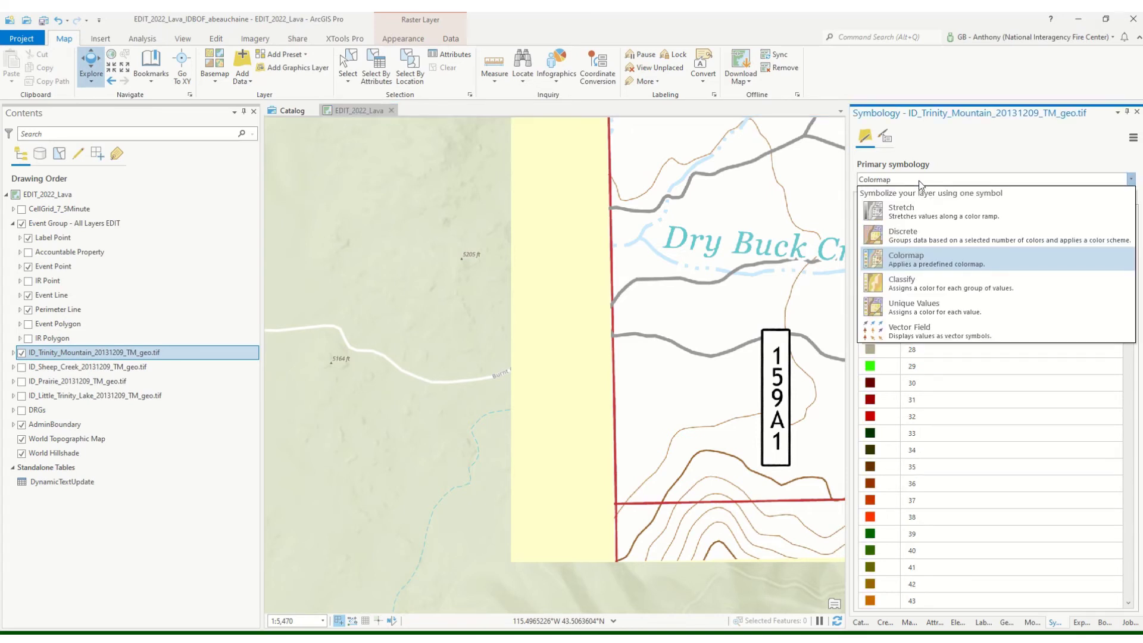
click(916, 308)
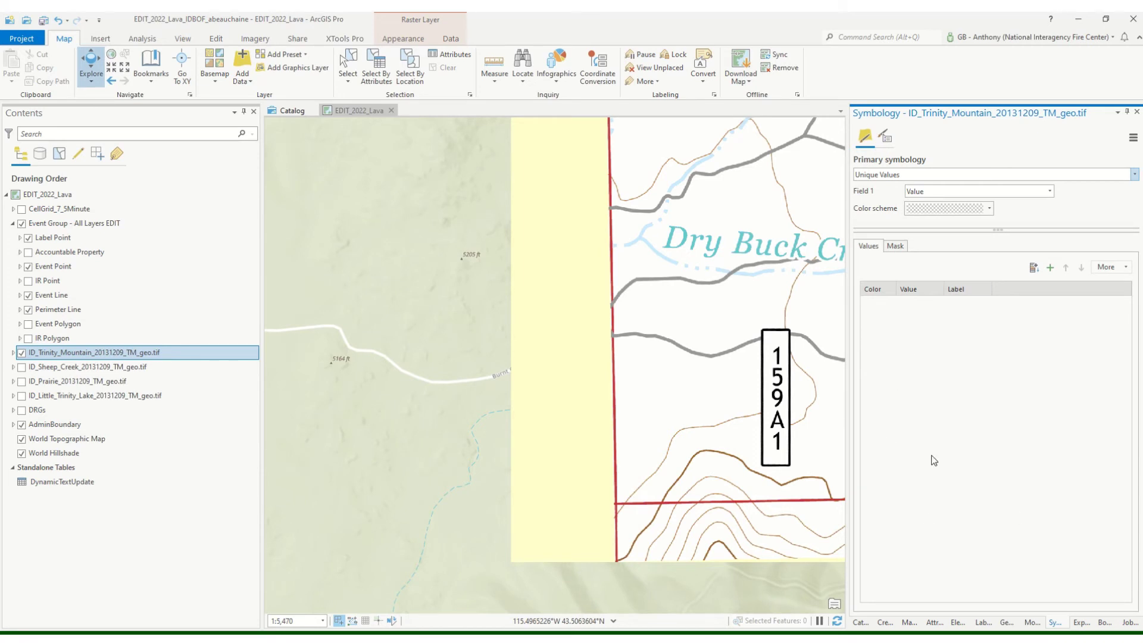
click(13, 353)
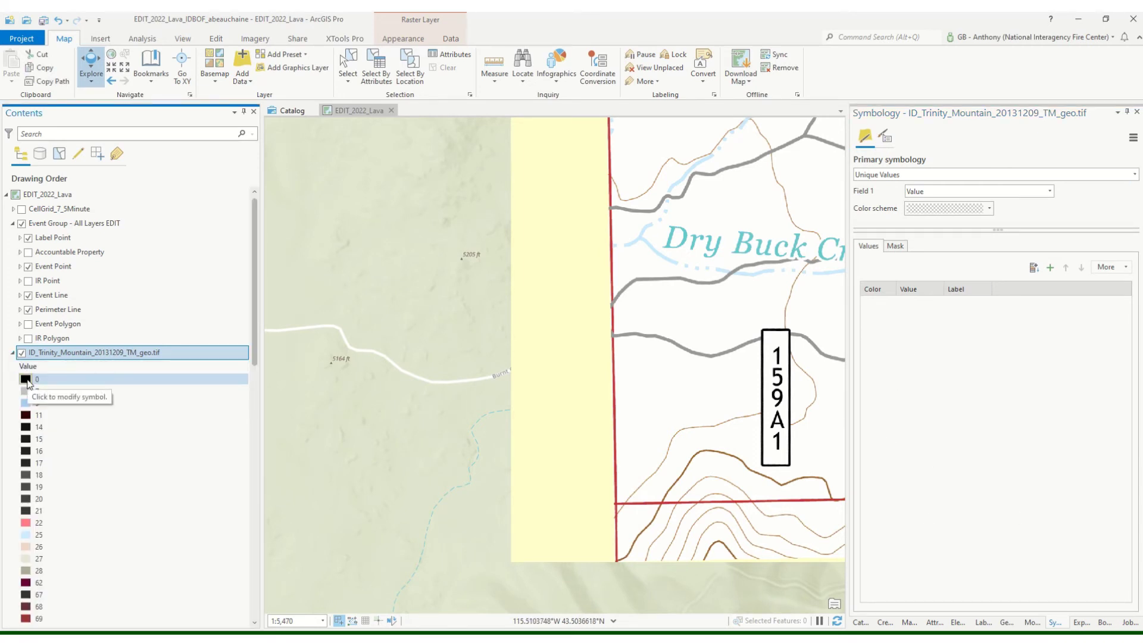
click(25, 379)
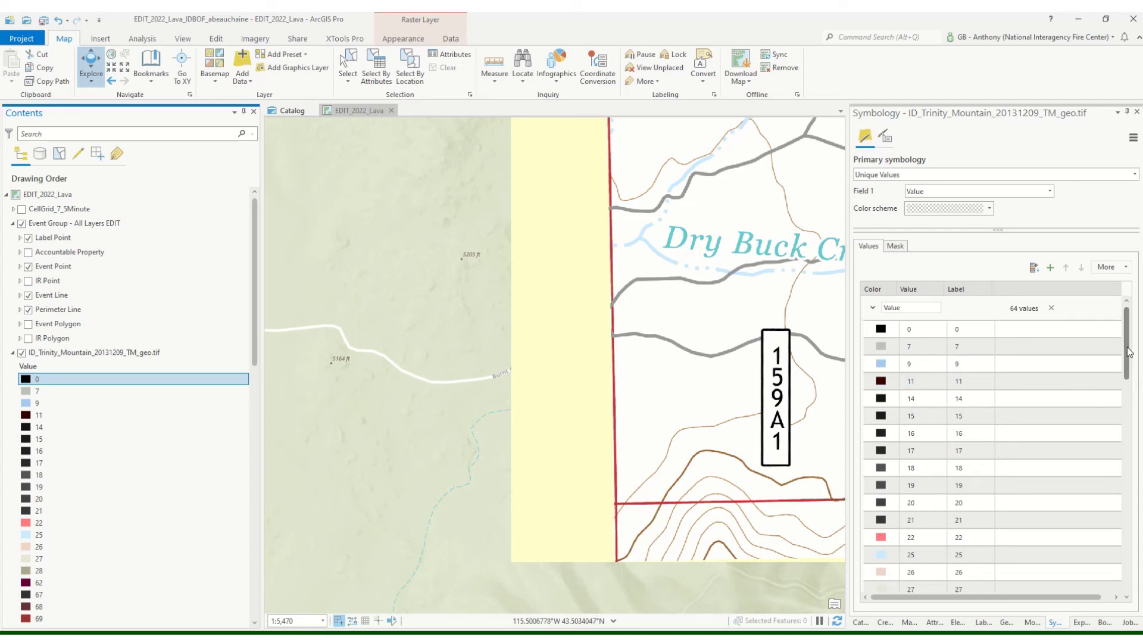
Set value 195 to No color to remove the yellow collar strip
drag(1127, 364, 1139, 574)
scroll(927, 488, up, 5)
click(926, 485)
click(882, 517)
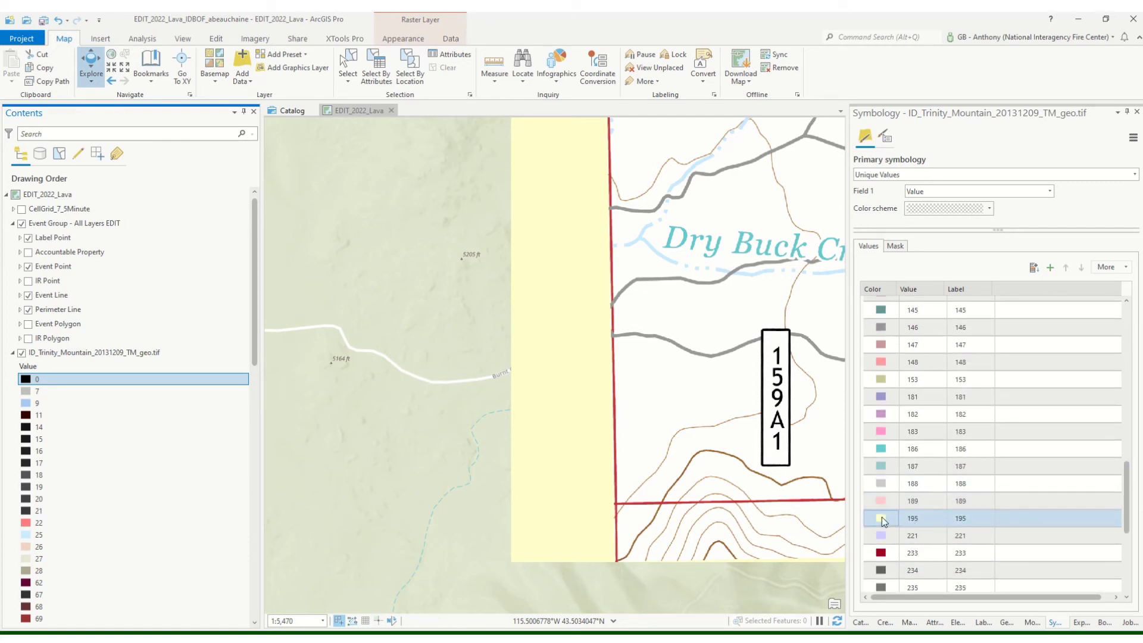
click(882, 517)
click(888, 284)
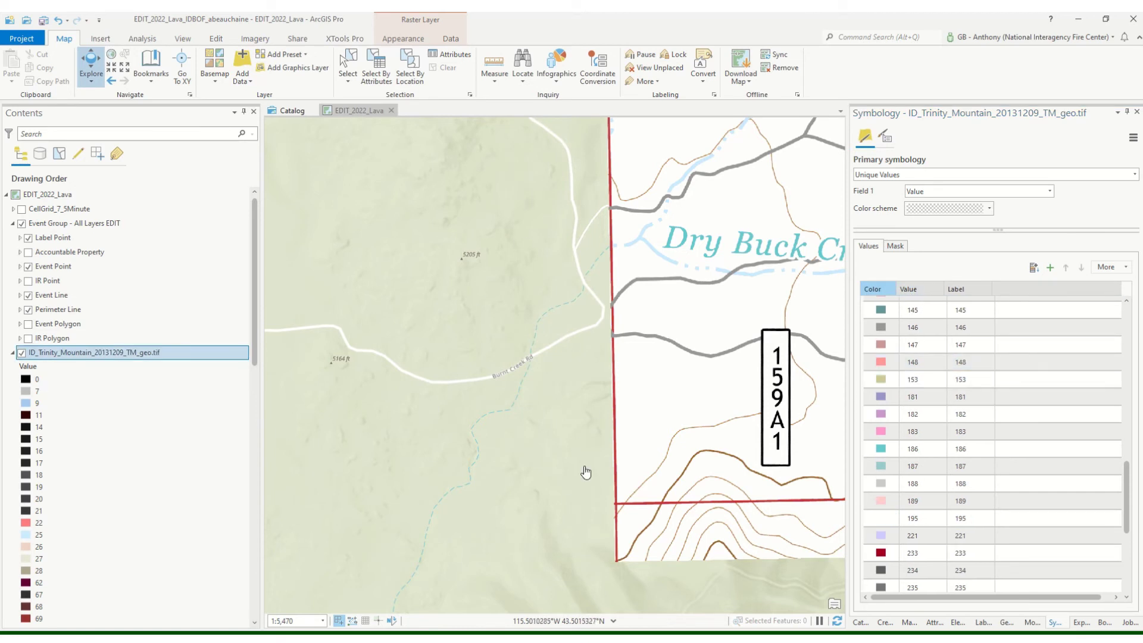
Identify the white area as value 255 and set value 255 to No color
click(650, 407)
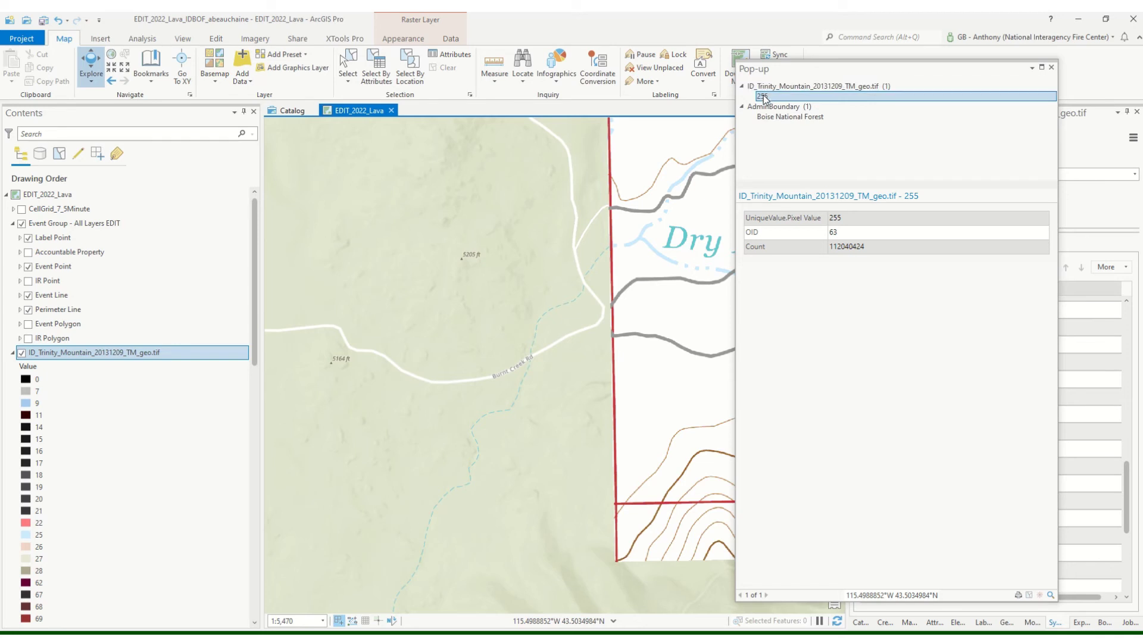
click(1052, 69)
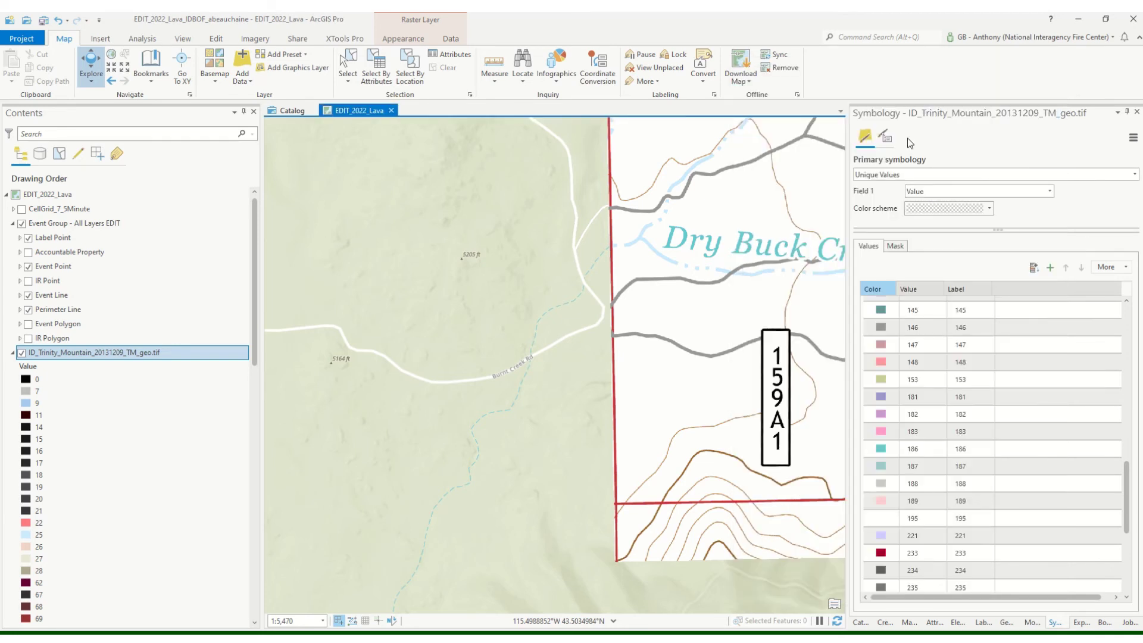
scroll(1027, 533, down, 3)
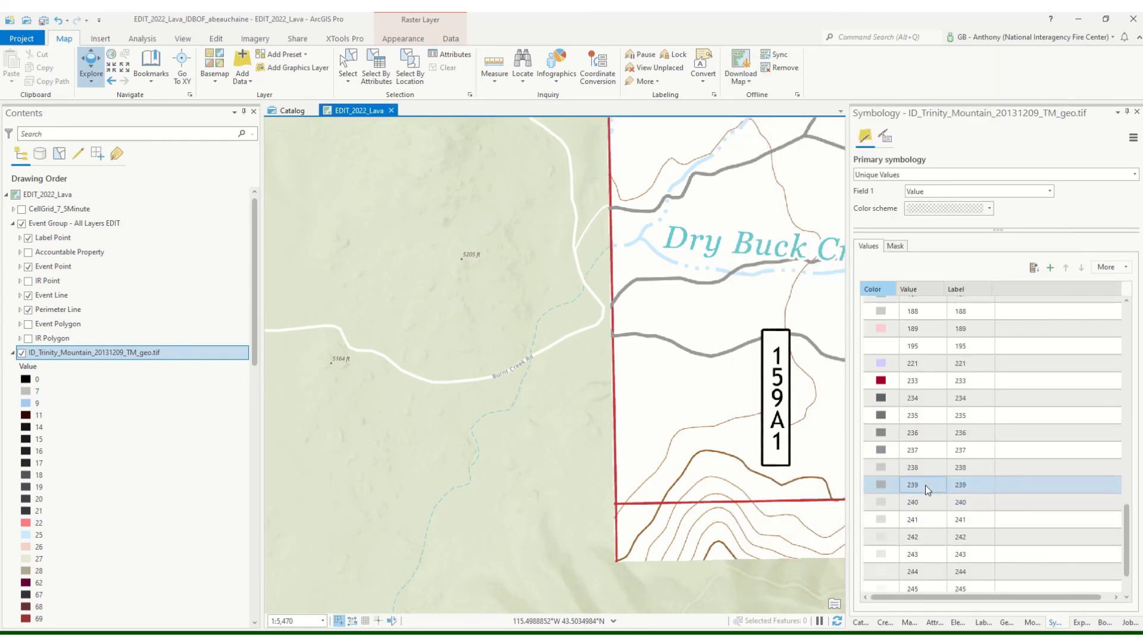
scroll(927, 506, down, 2)
click(881, 584)
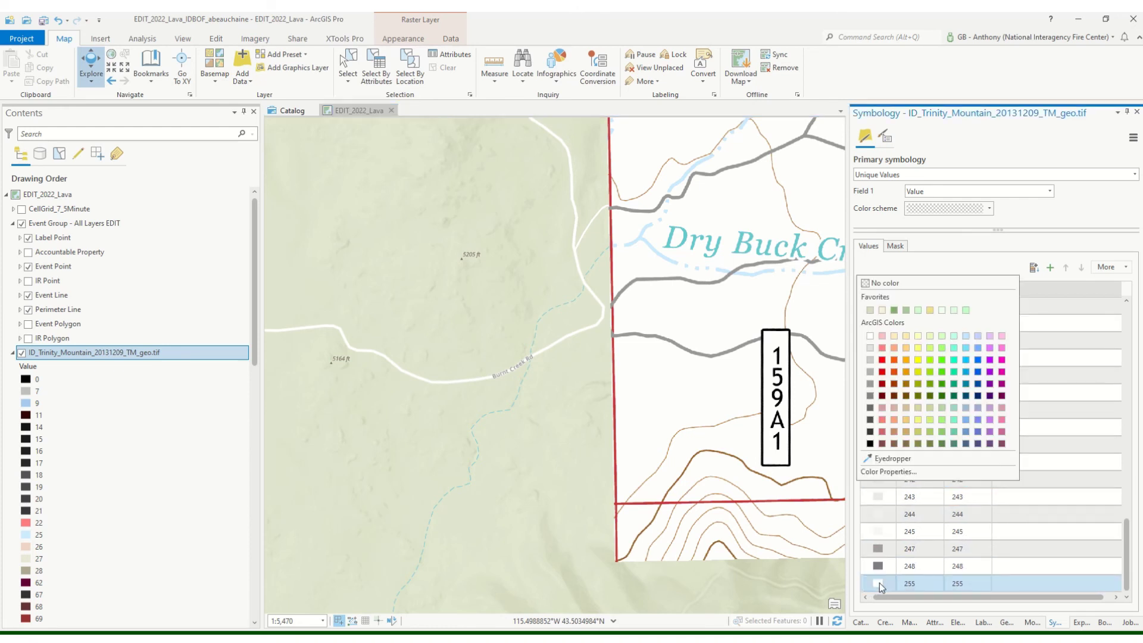
click(888, 285)
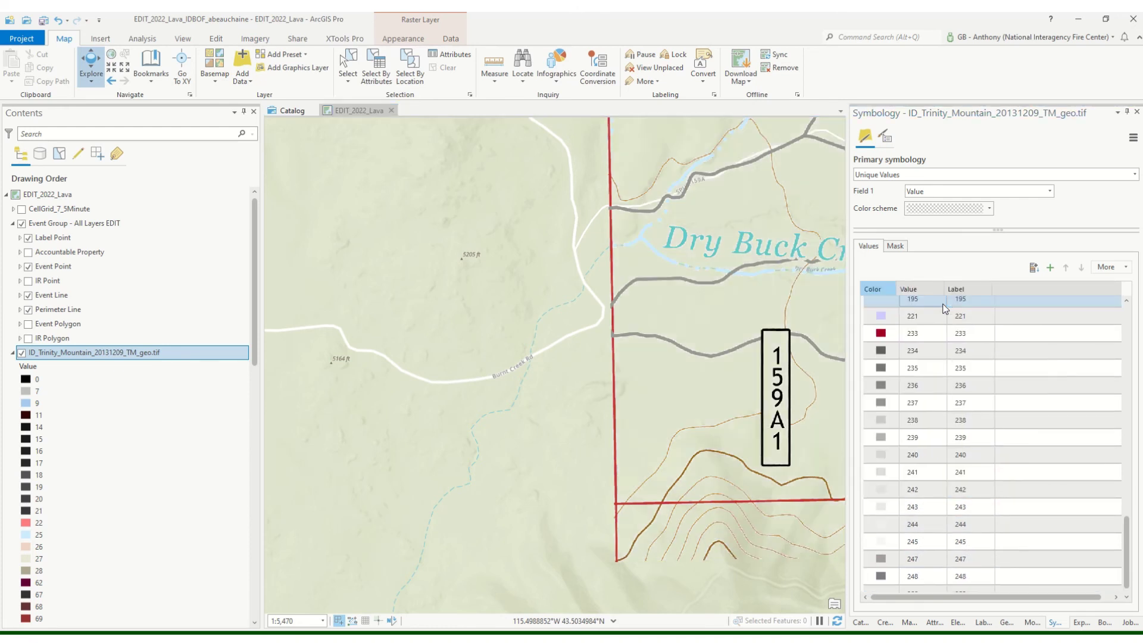
drag(798, 290, 610, 375)
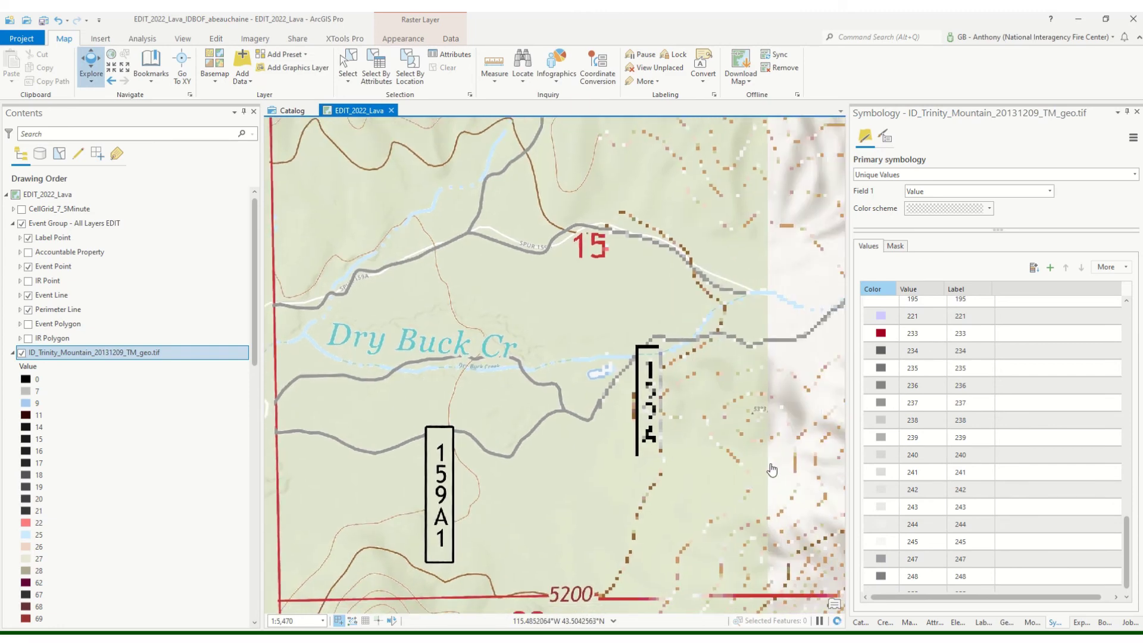
Zoom in, identify a light pixel as value 245, and clear its swatch colour
scroll(768, 457, down, 1)
scroll(769, 458, down, 5)
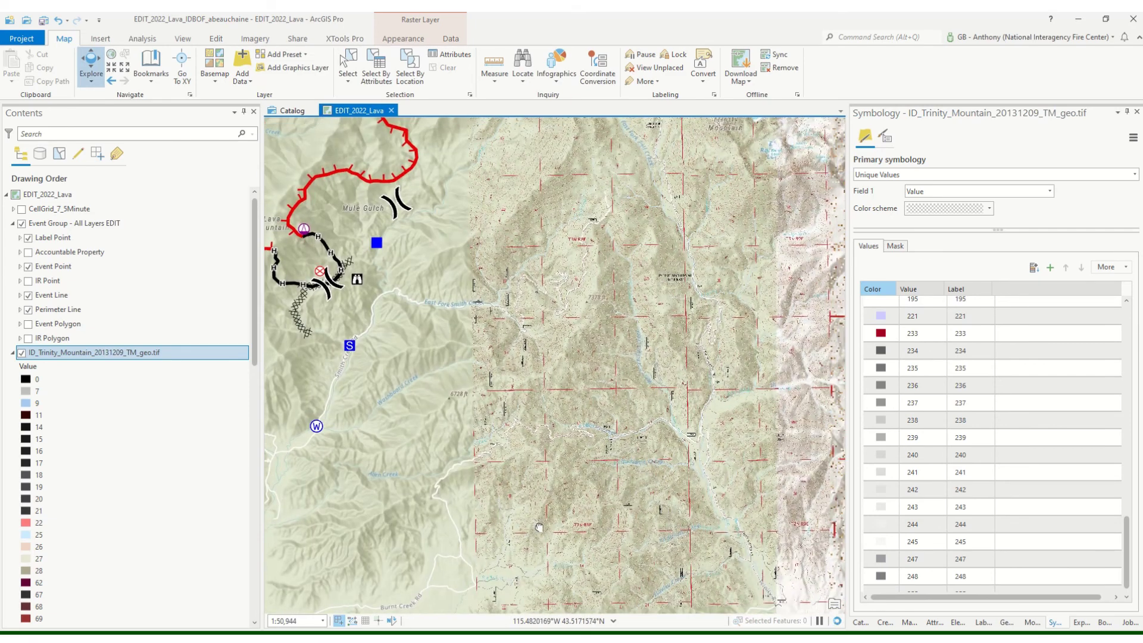
scroll(605, 376, up, 3)
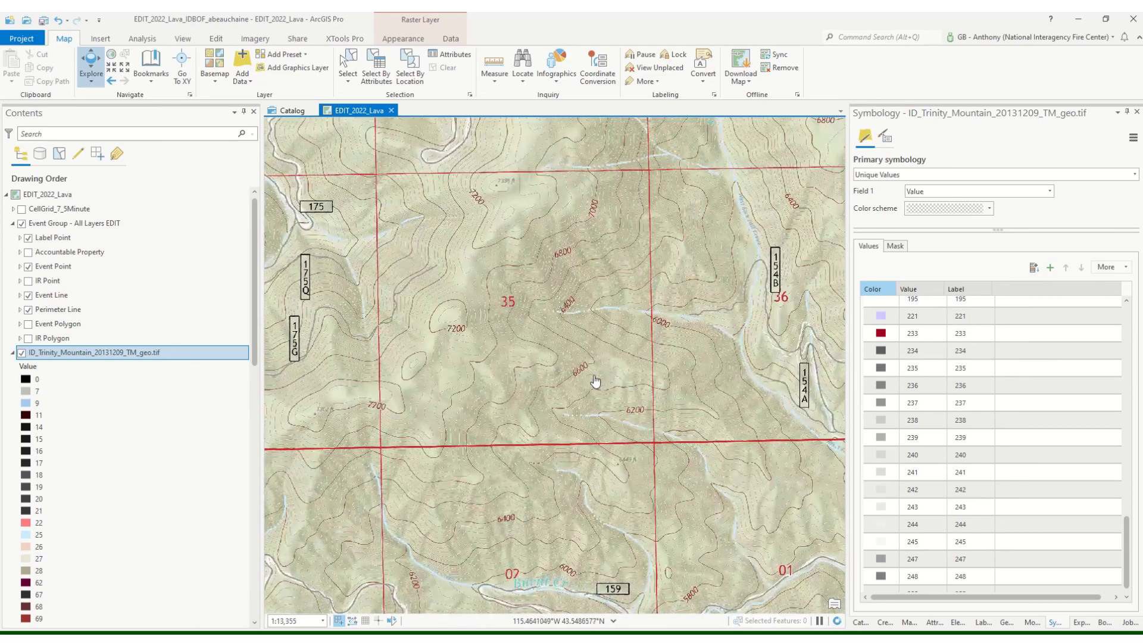
scroll(607, 381, up, 4)
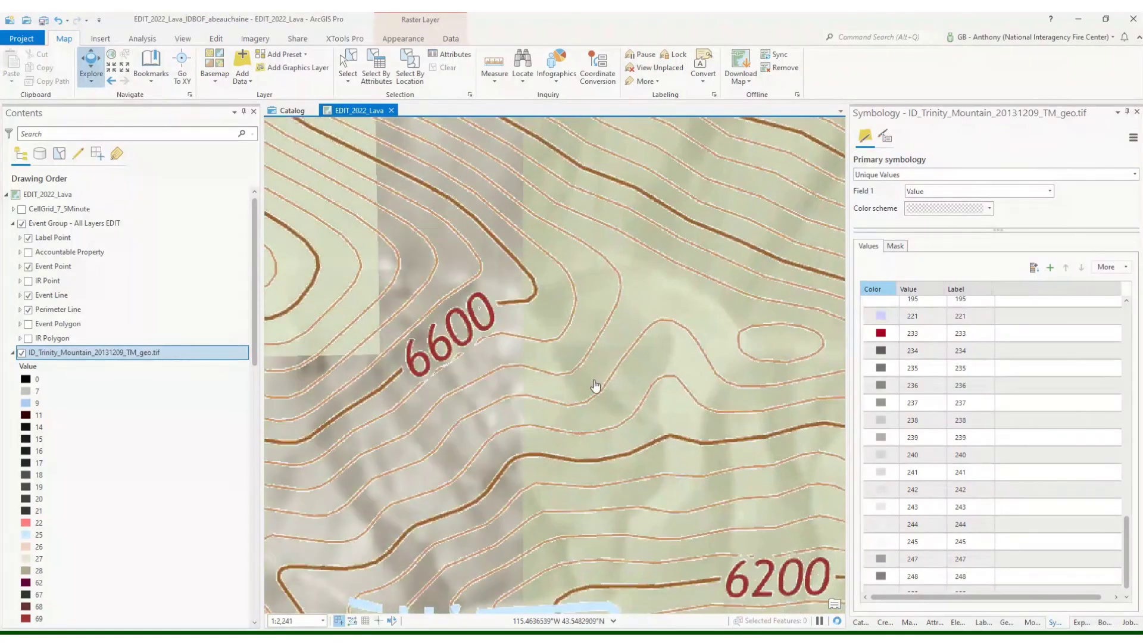
scroll(576, 296, up, 6)
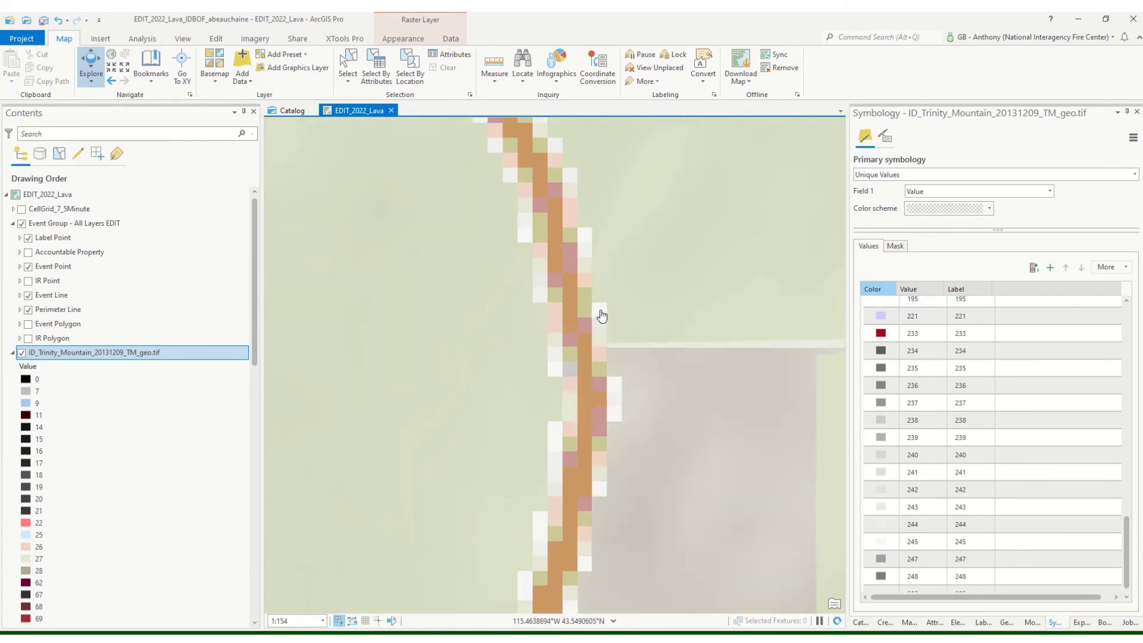
click(600, 313)
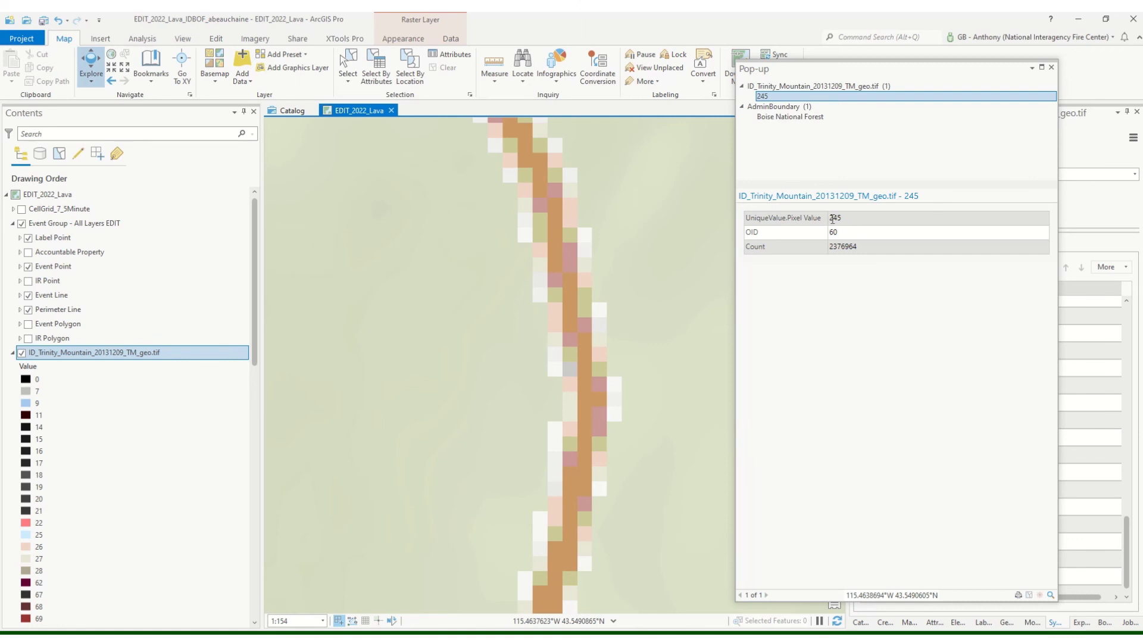
click(1051, 70)
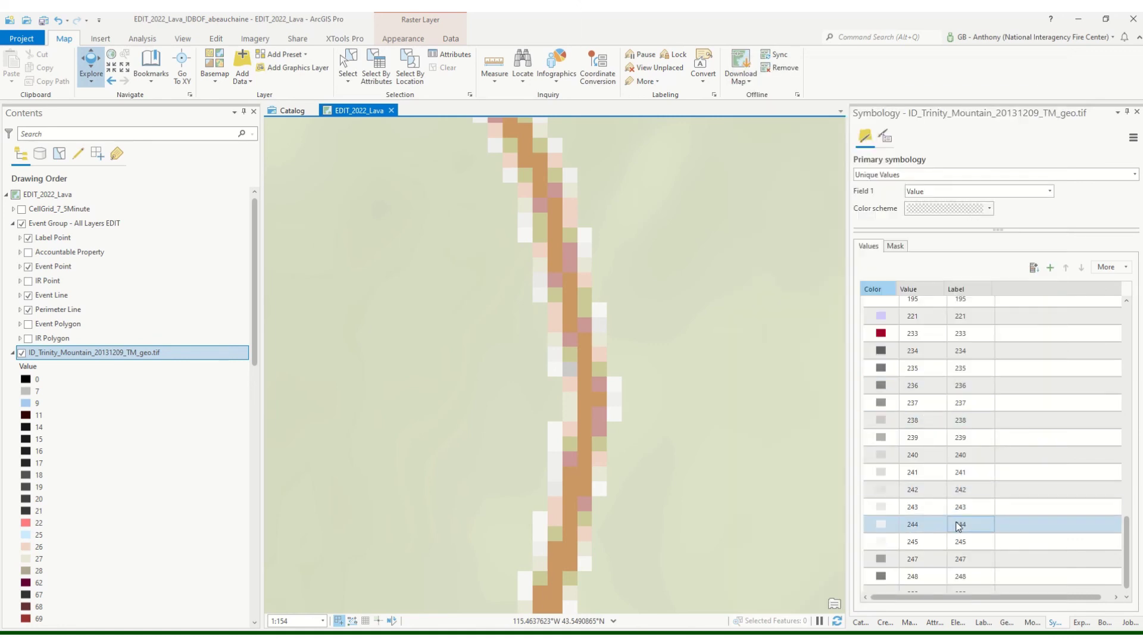
click(881, 542)
click(882, 310)
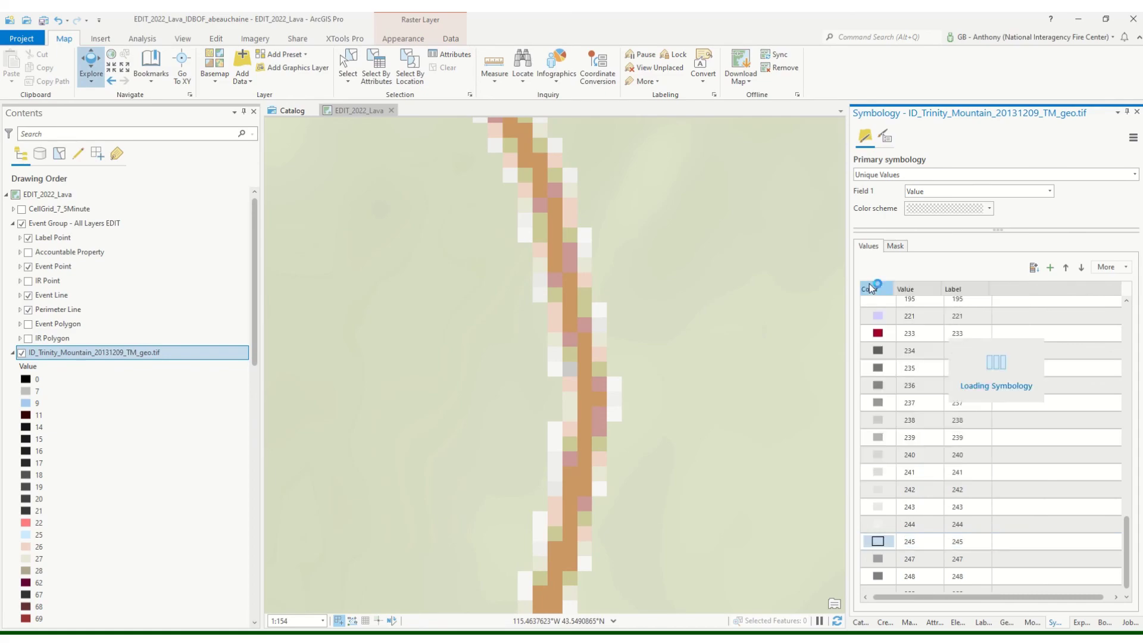
Zoom out across the topo sheet and collapse the raster's value legend in Contents
scroll(634, 471, down, 10)
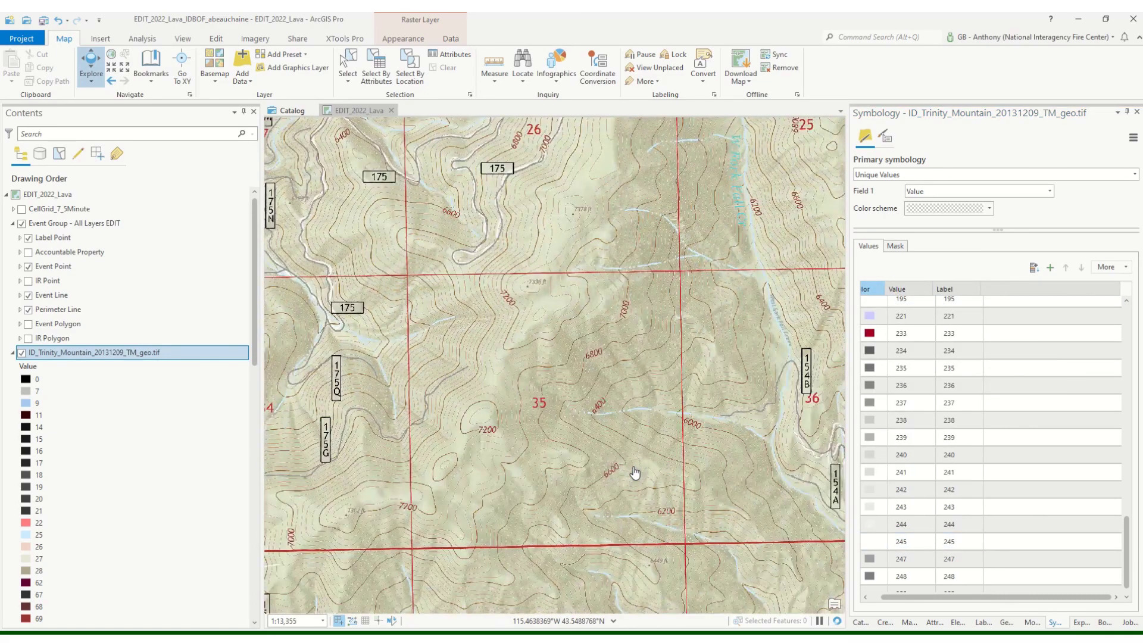
drag(582, 495, 519, 332)
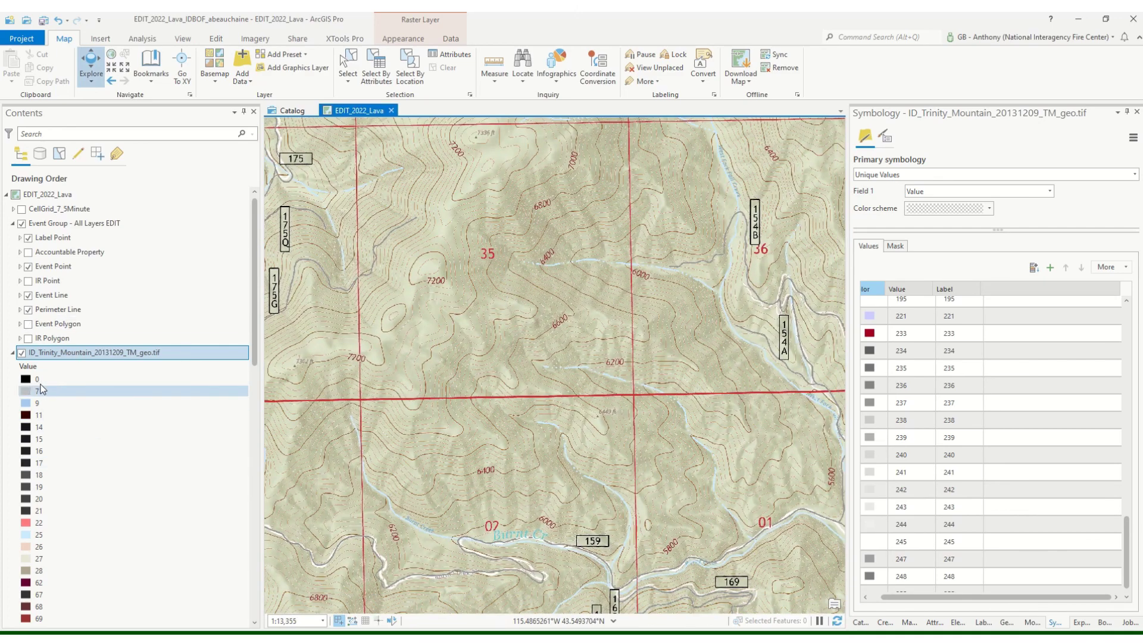
click(14, 354)
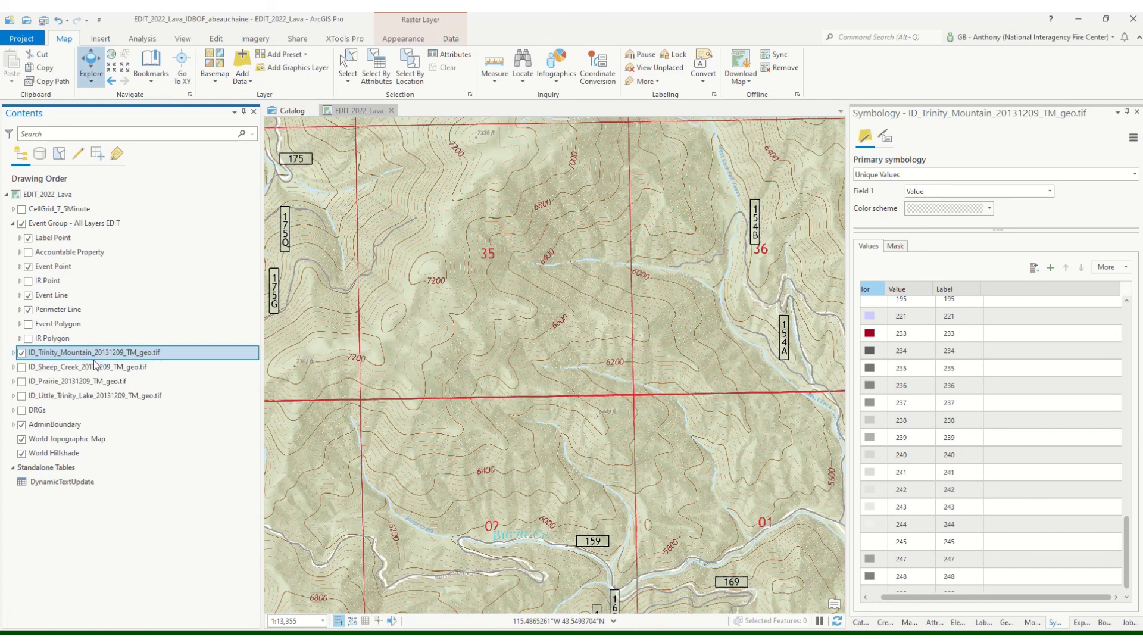